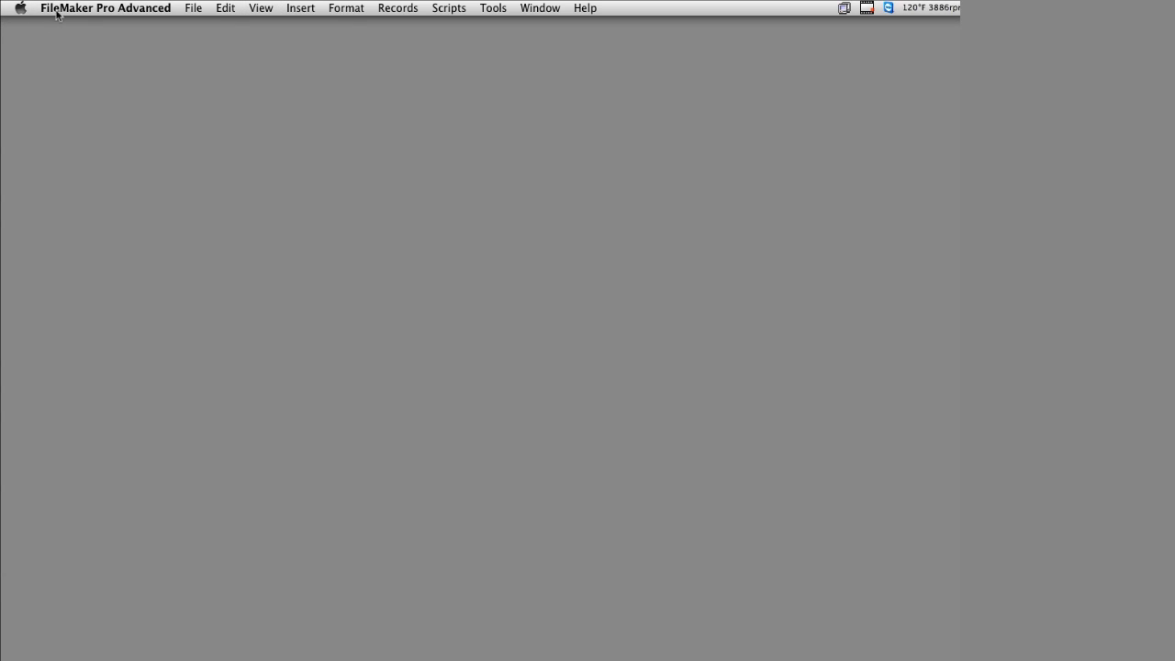
Step: Create a new database from the Projects starter solution and save it on the Desktop
left_click(191, 8)
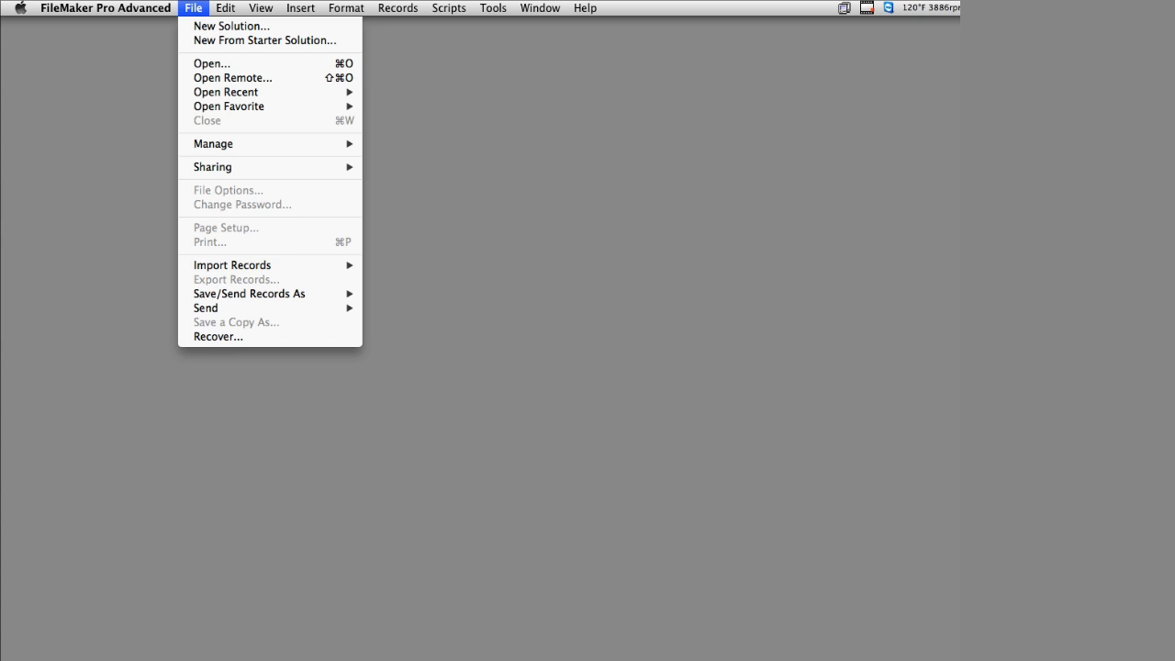
left_click(207, 40)
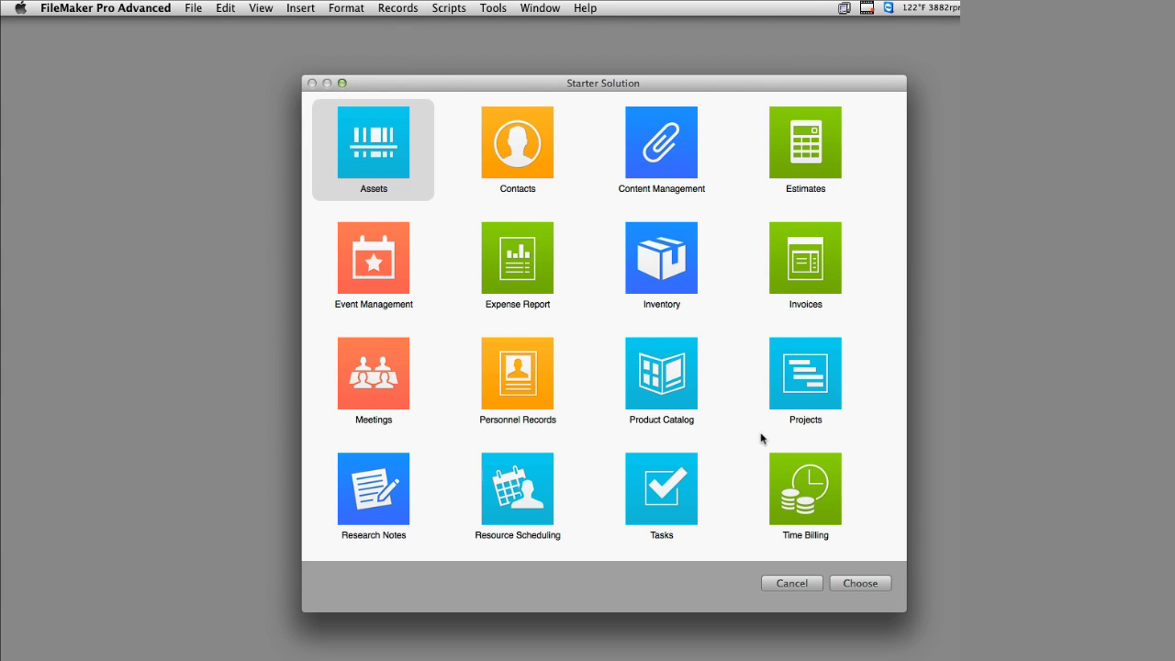
left_click(804, 384)
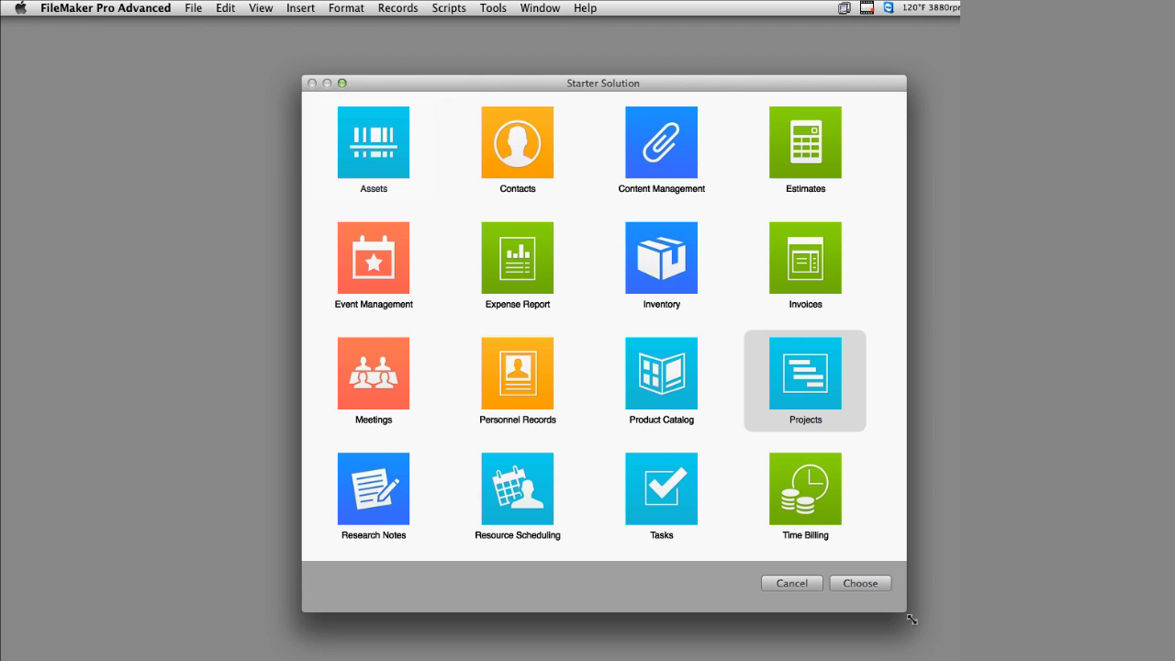
left_click(860, 583)
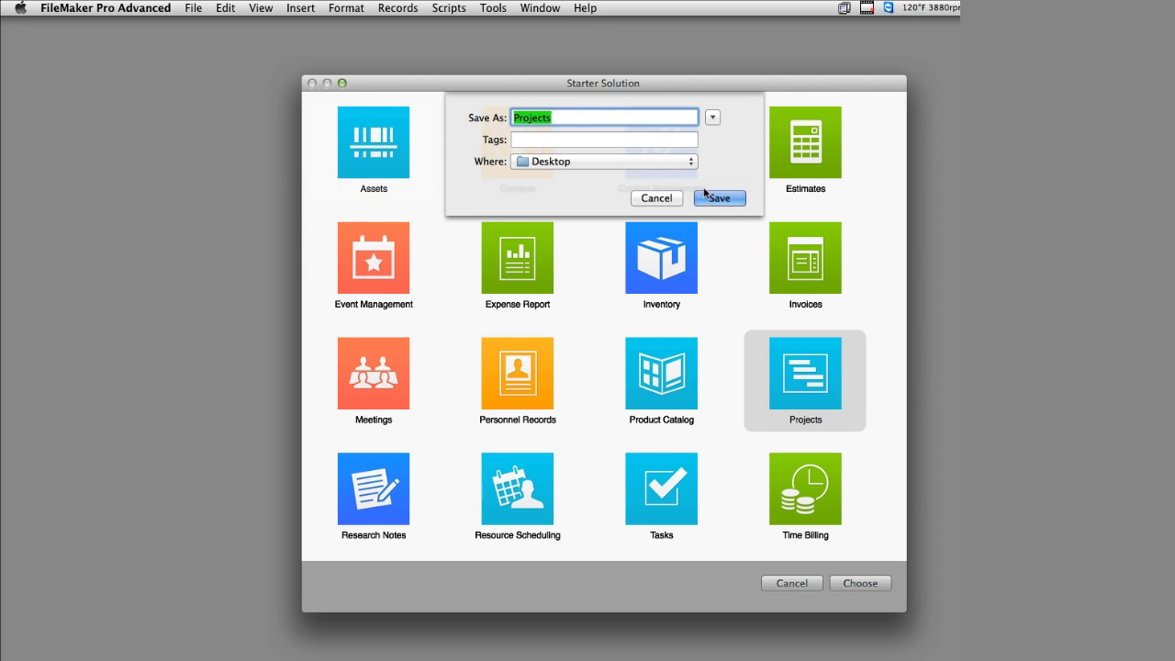
left_click(719, 198)
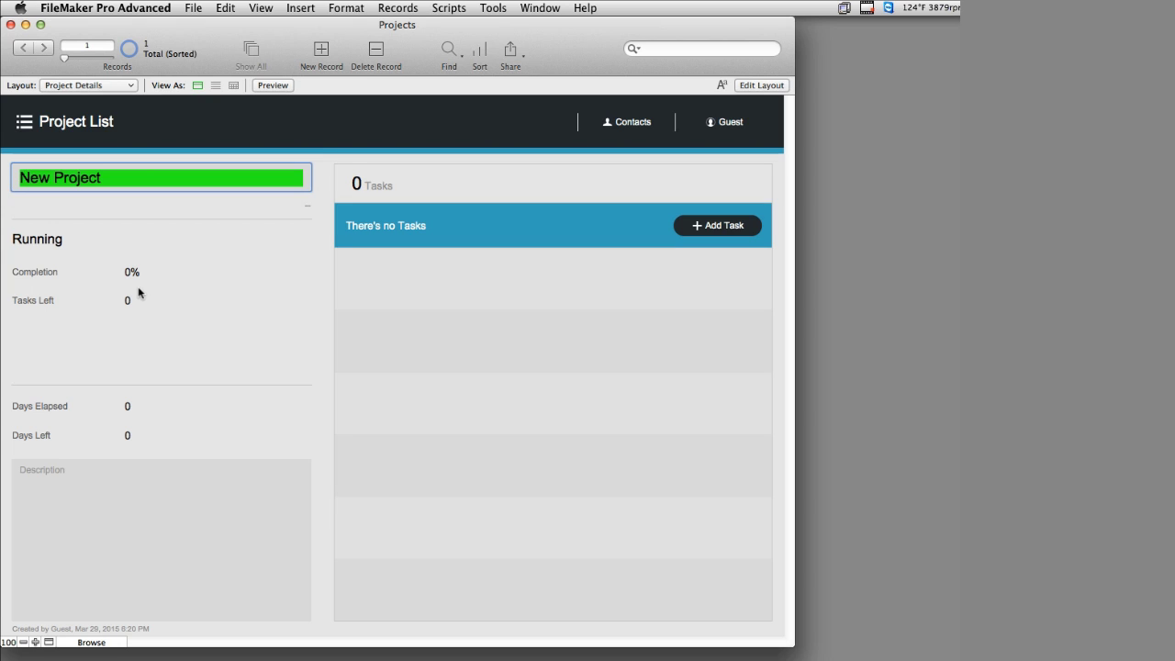
Step: Title the project 'Paint the House', add a new task, and return to the project
type("Paint the House")
left_click(136, 233)
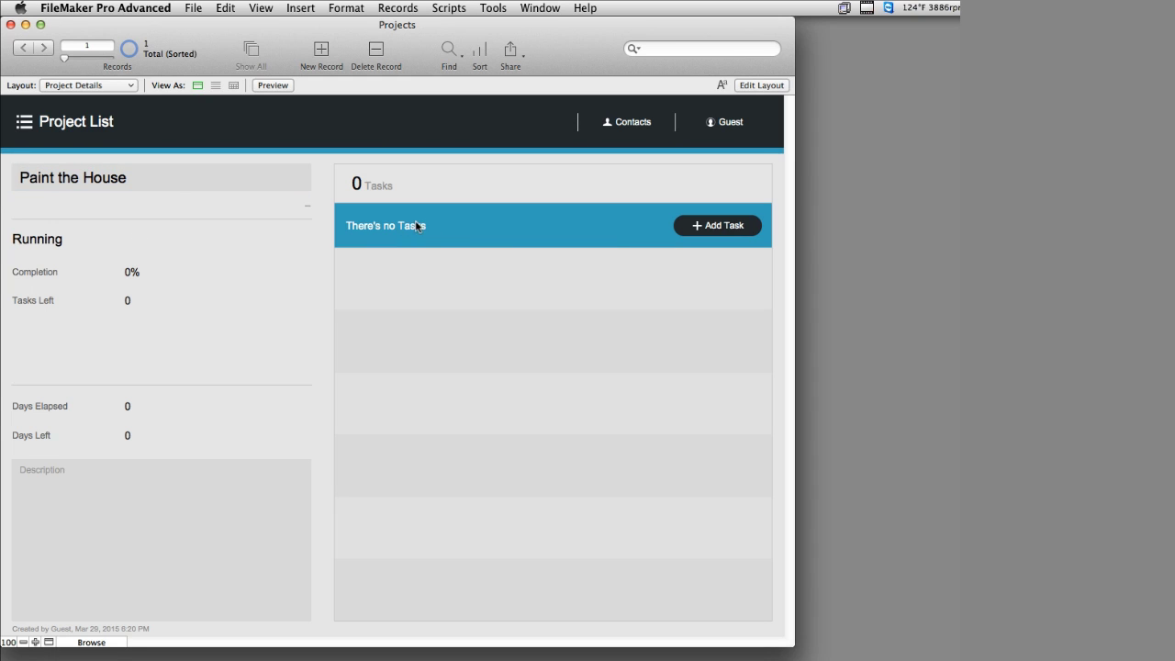
left_click(735, 235)
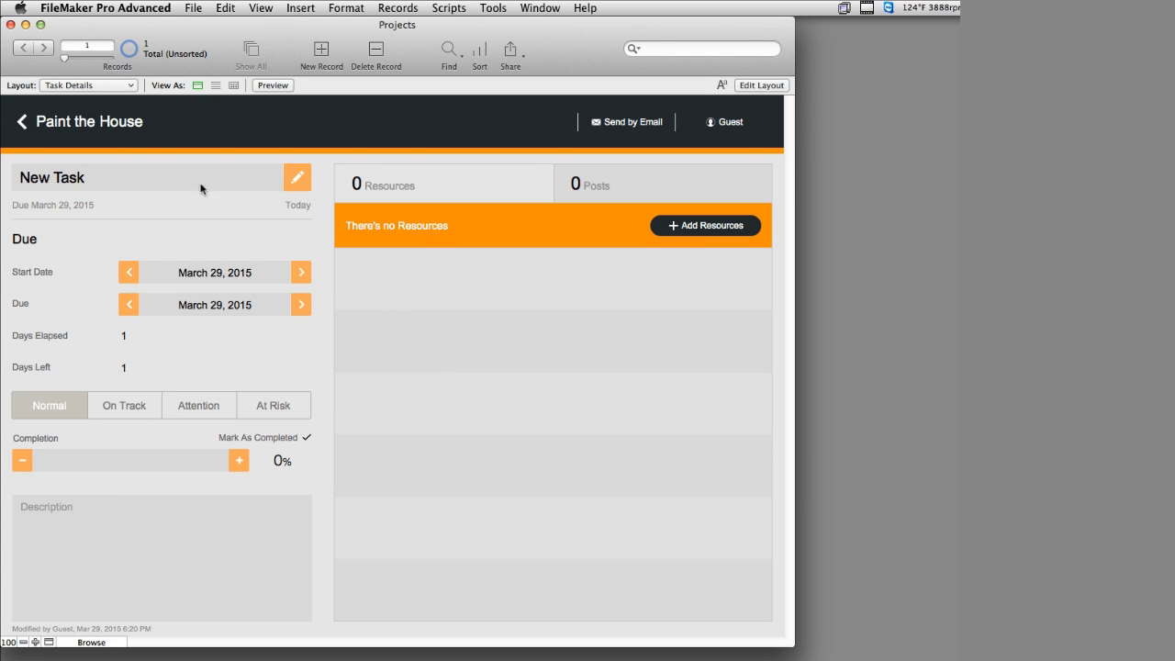
left_click(113, 128)
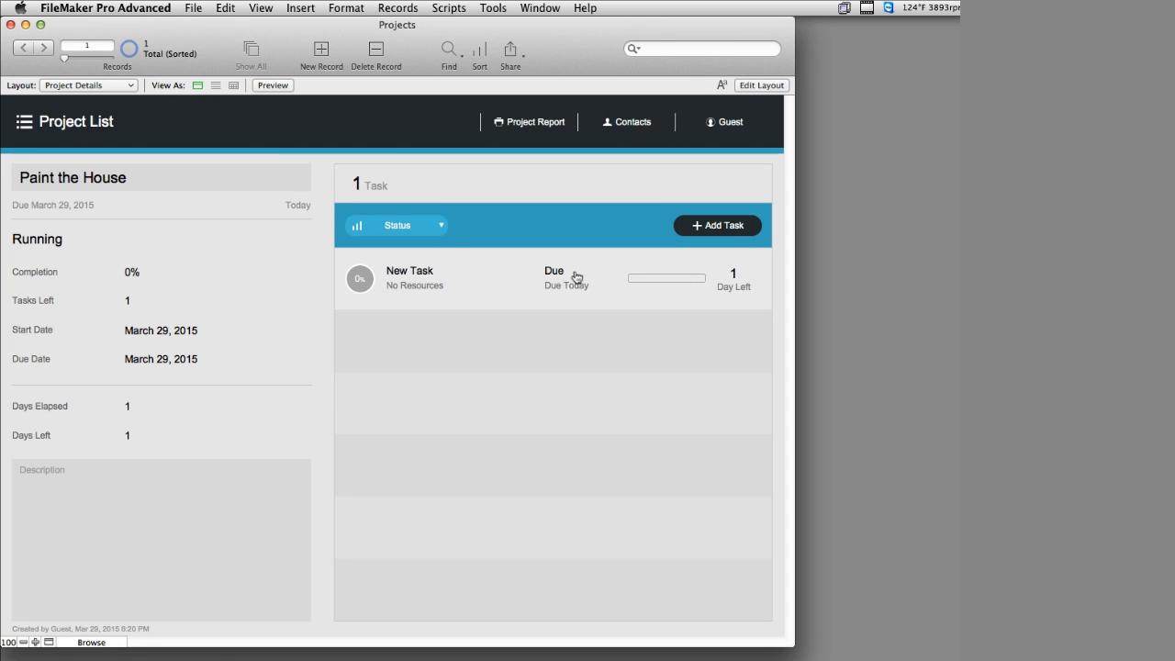
Step: Rename the new task to 'Purchase the Paint'
left_click(467, 275)
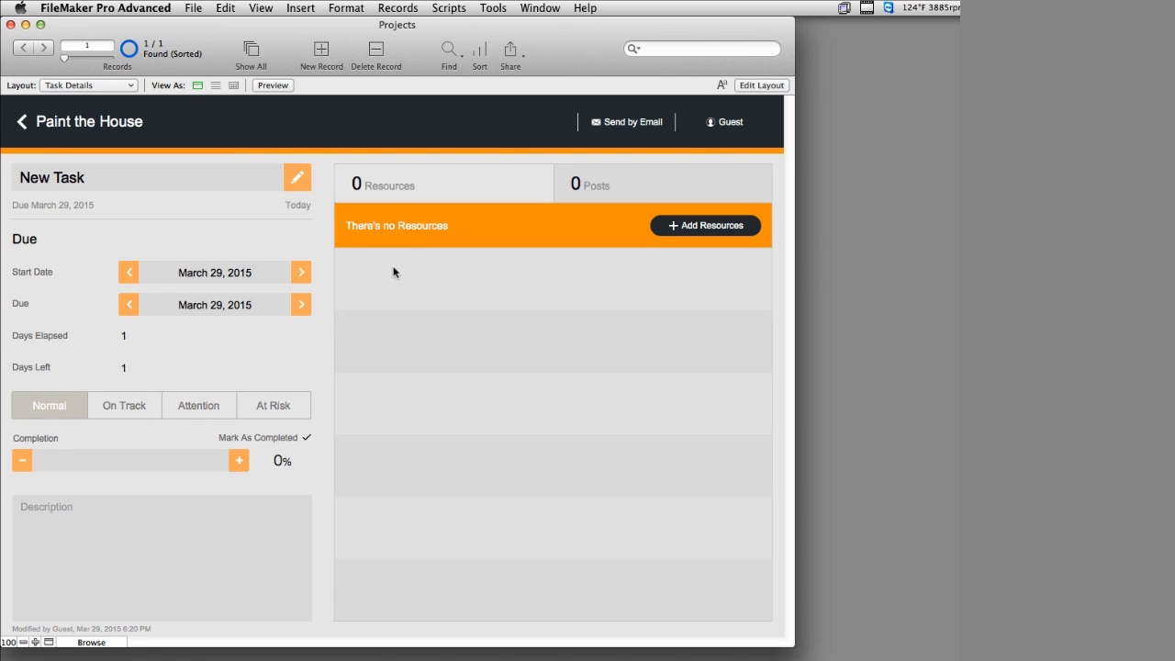
left_click(94, 182)
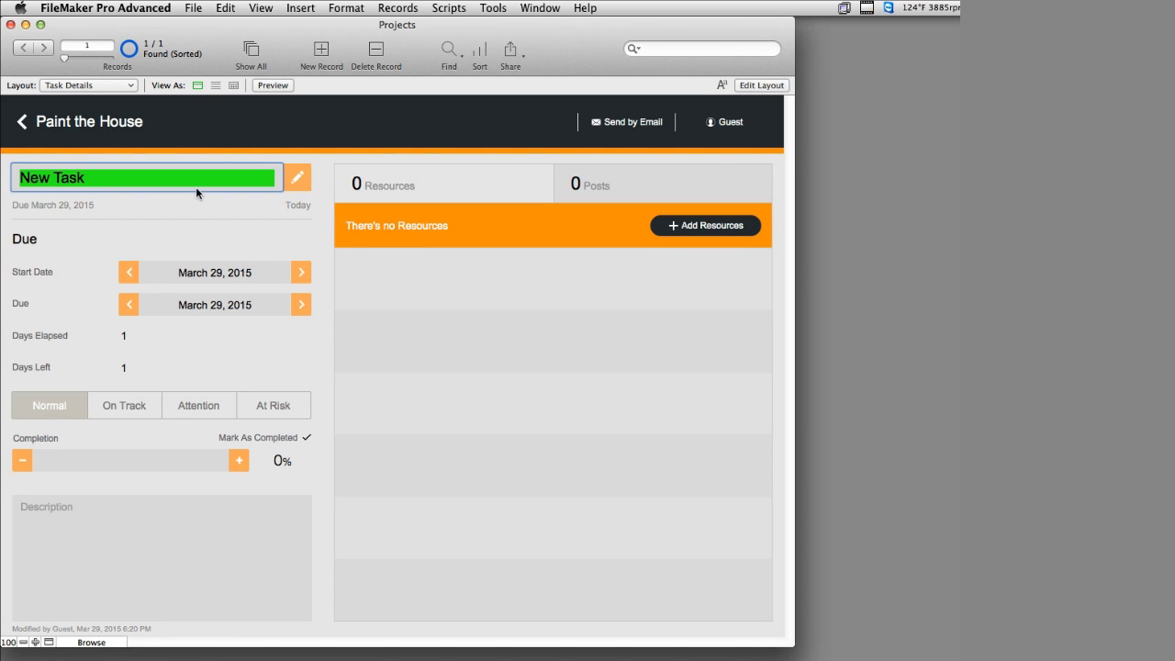
type("Purchase ")
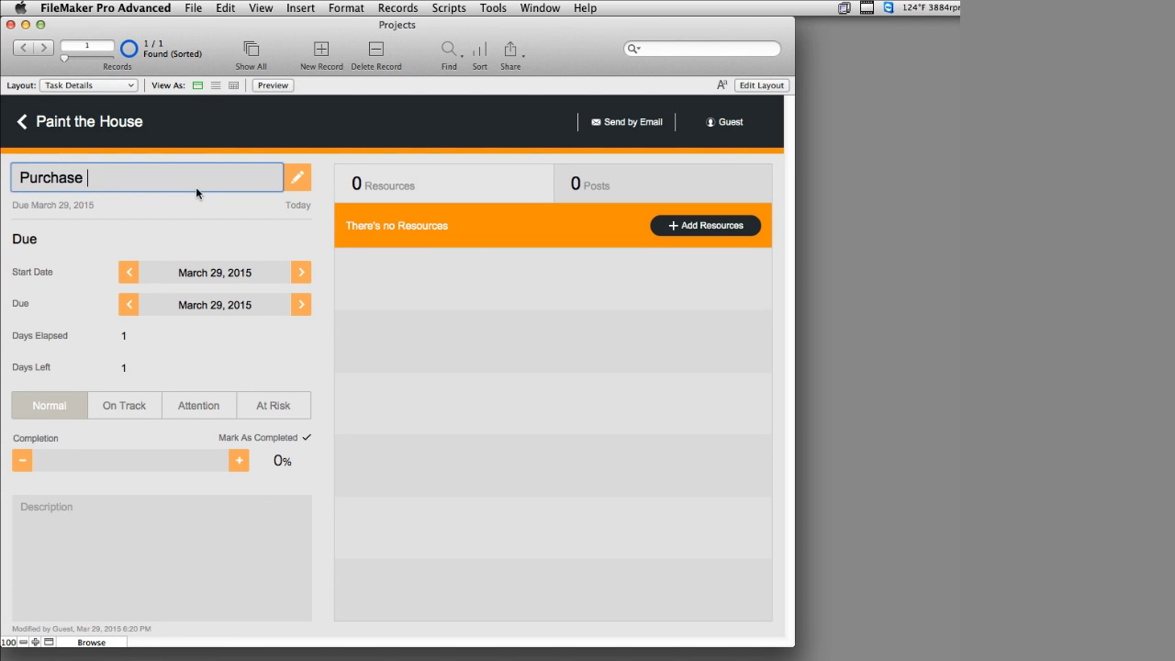
type("the Paint")
left_click(140, 209)
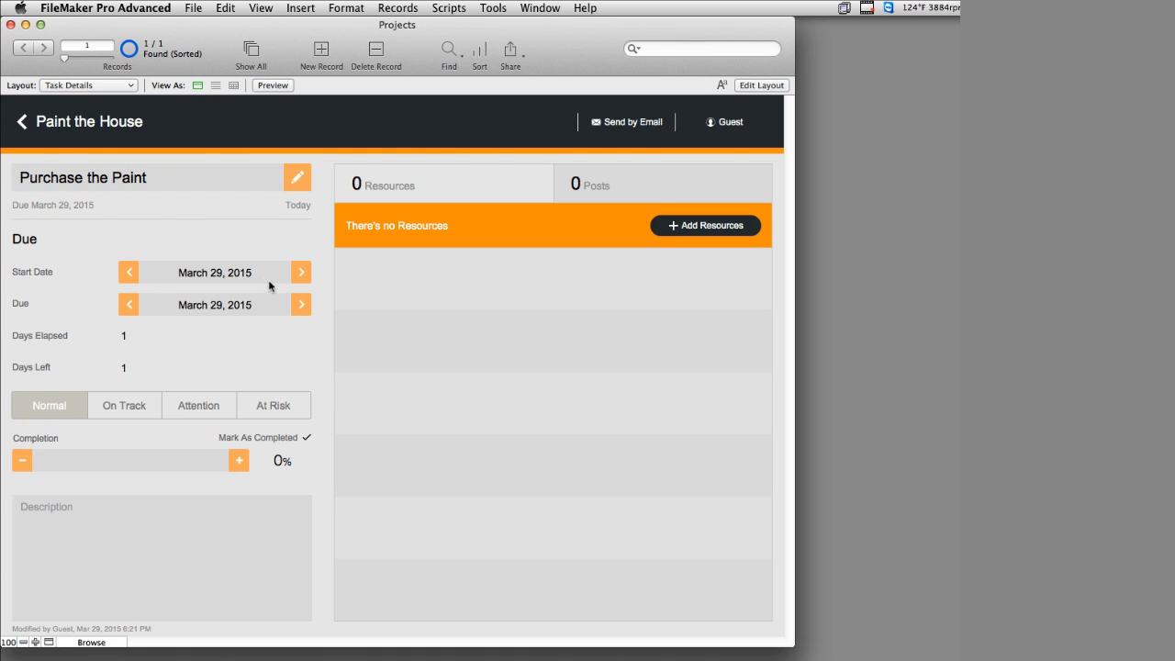
Step: Set the task's due date to April 4, 2015
left_click(301, 305)
left_click(301, 305)
left_click(301, 305)
left_click(301, 304)
left_click(301, 304)
left_click(300, 308)
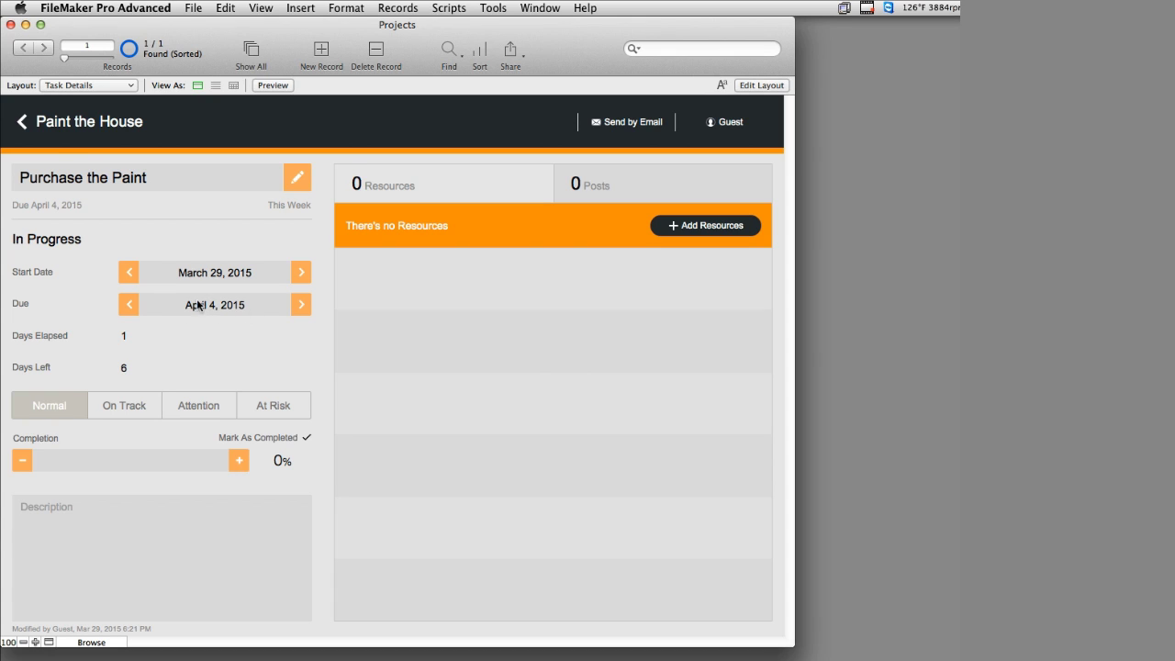
left_click(129, 305)
left_click(130, 305)
left_click(129, 305)
left_click(129, 305)
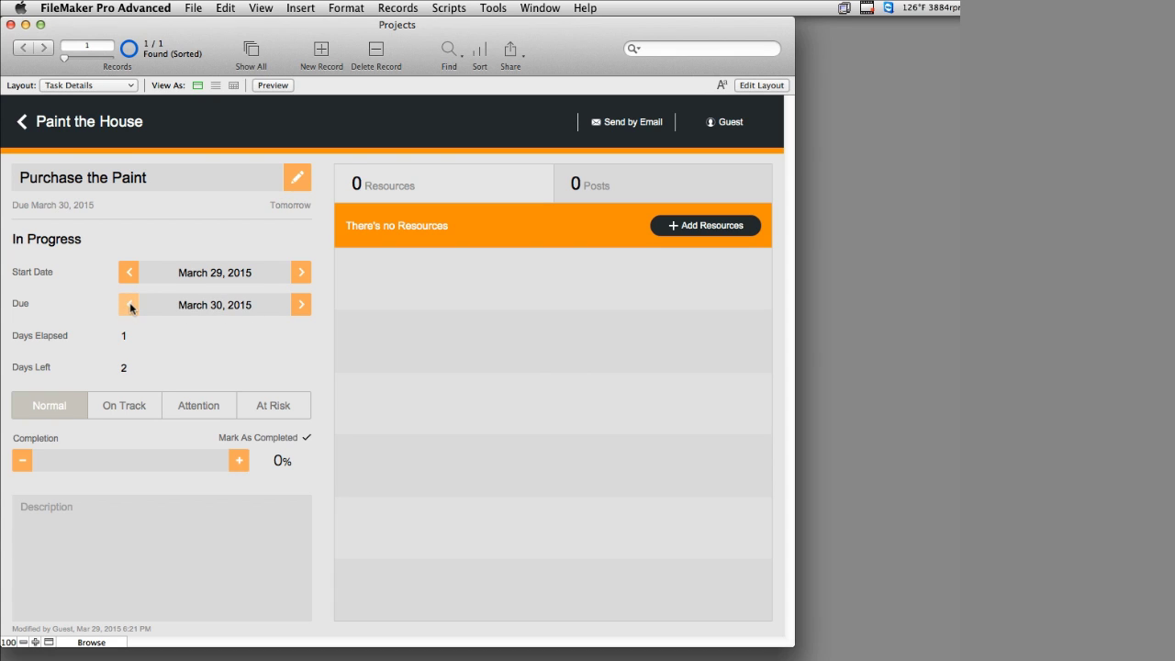
left_click(301, 308)
left_click(301, 308)
left_click(301, 307)
left_click(301, 308)
left_click(301, 308)
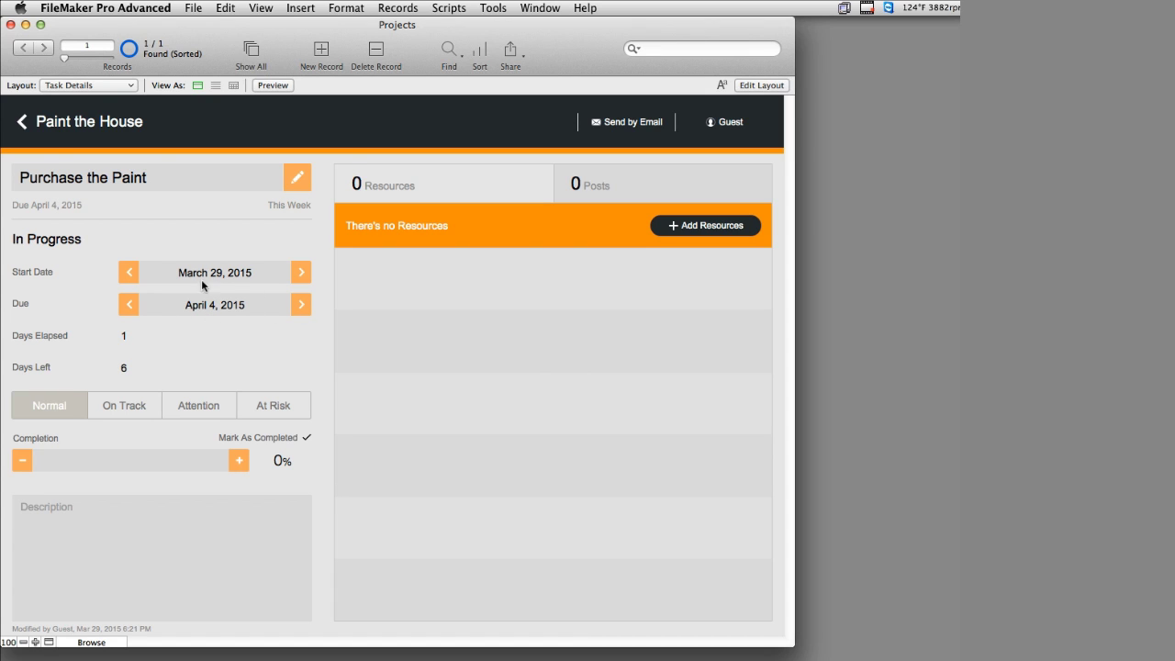
Step: Mark the task status On Track and set completion to 50%
left_click(123, 407)
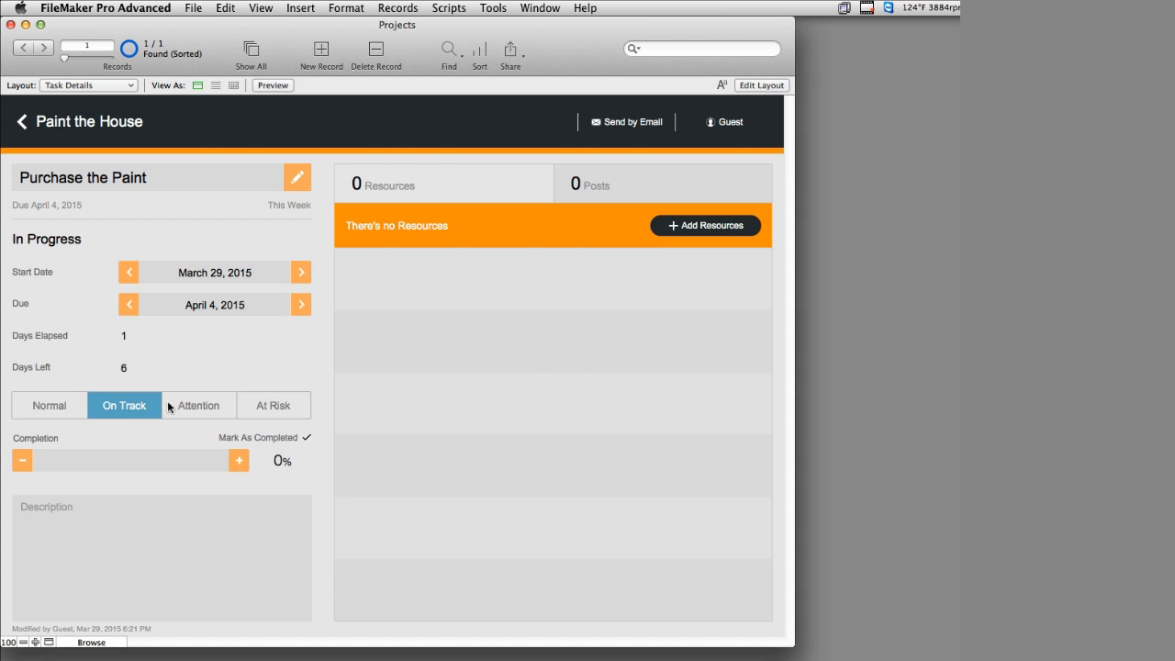
left_click(198, 404)
left_click(259, 407)
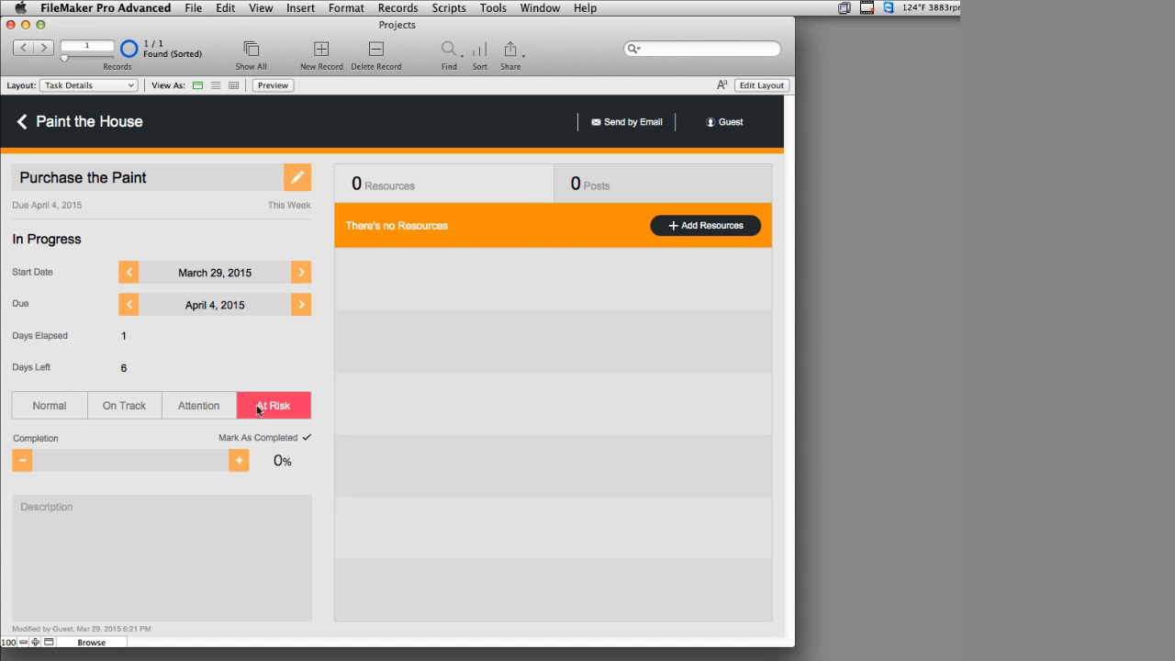
left_click(213, 408)
left_click(138, 409)
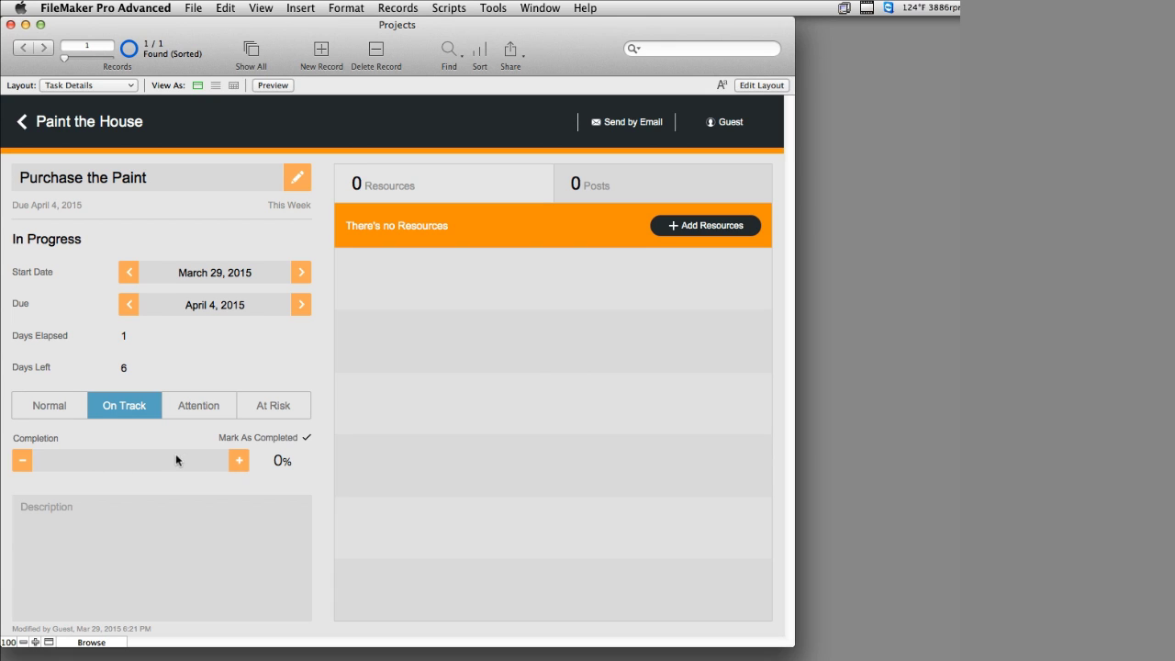
left_click(240, 462)
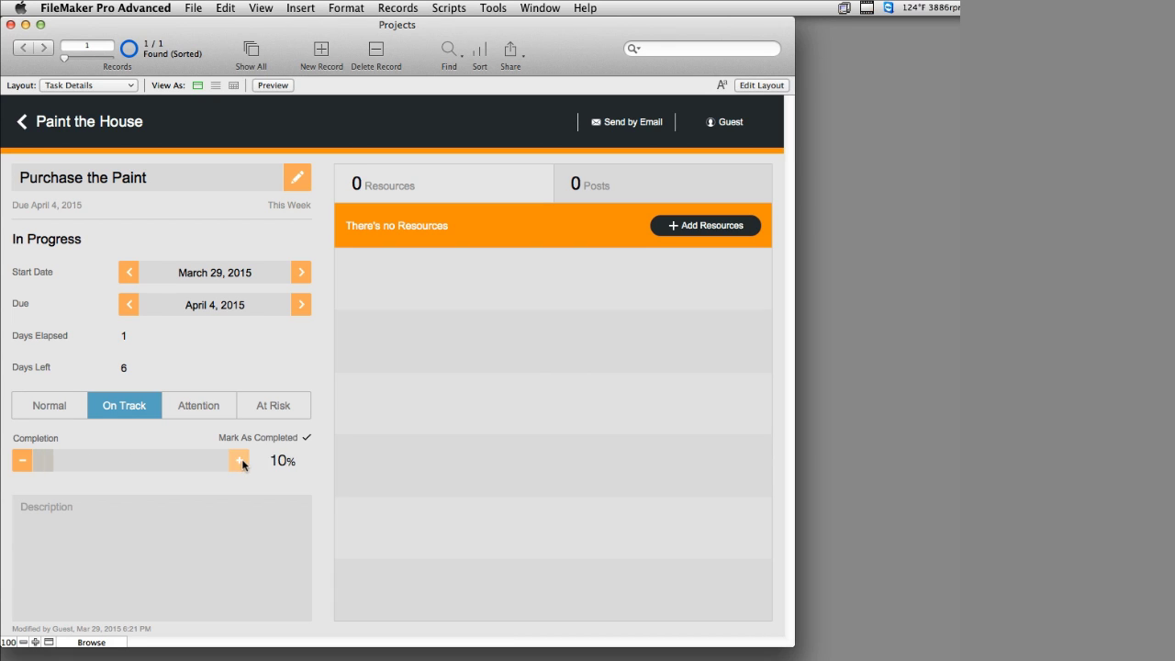
left_click(240, 462)
left_click(240, 462)
left_click(240, 462)
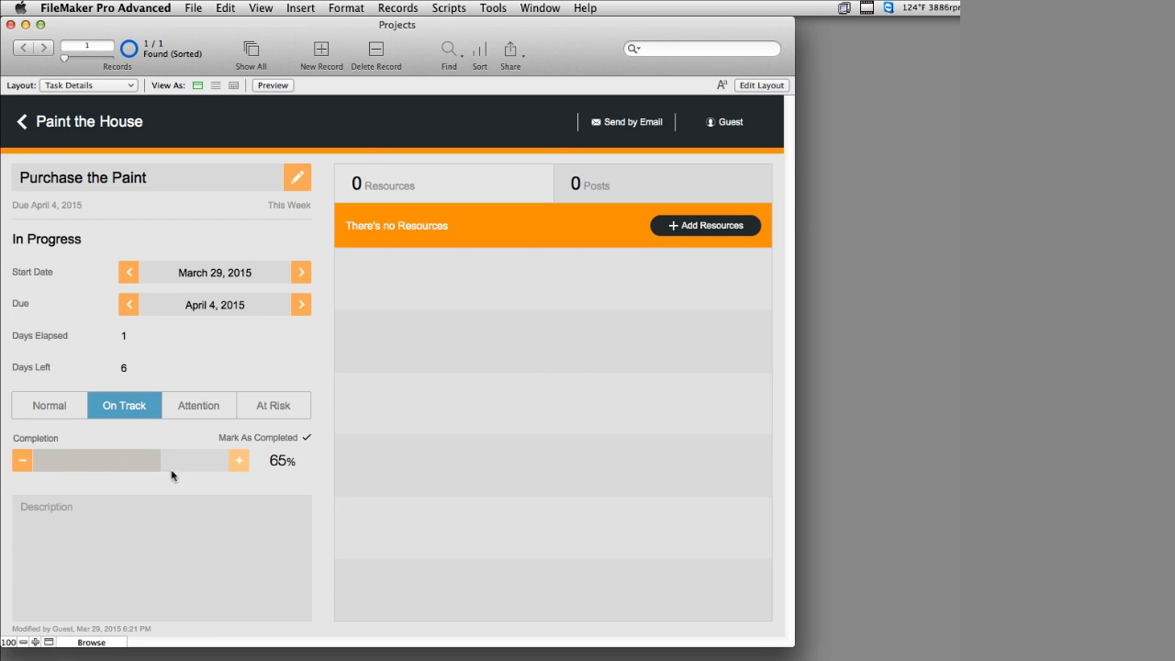
left_click(23, 461)
left_click(238, 463)
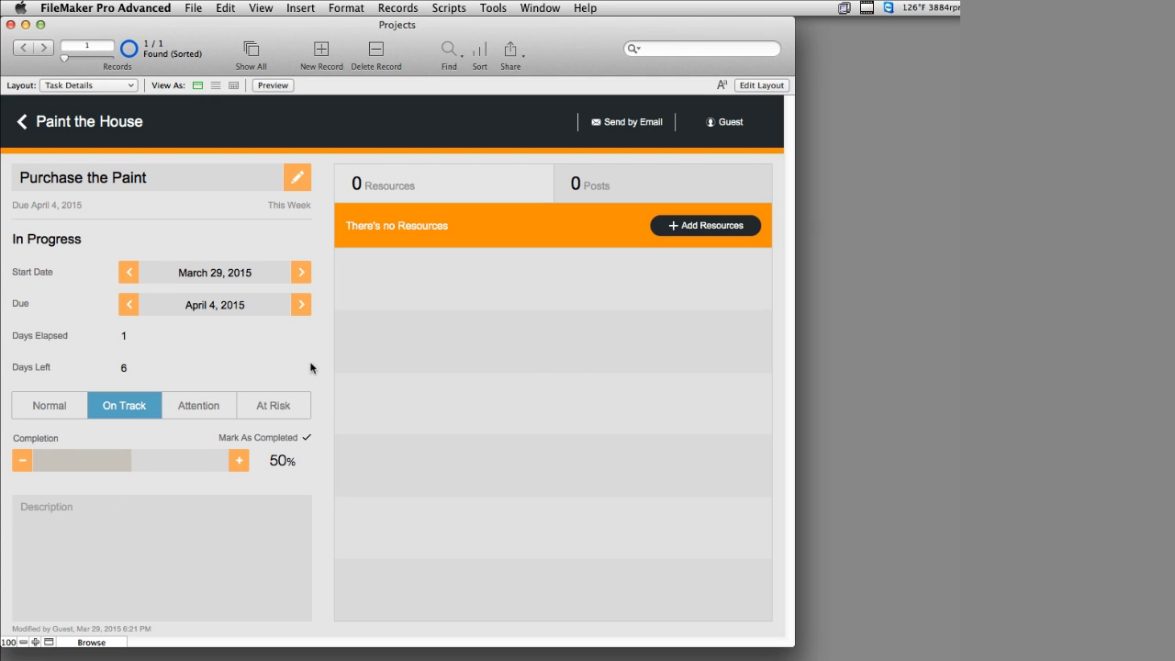
left_click(90, 119)
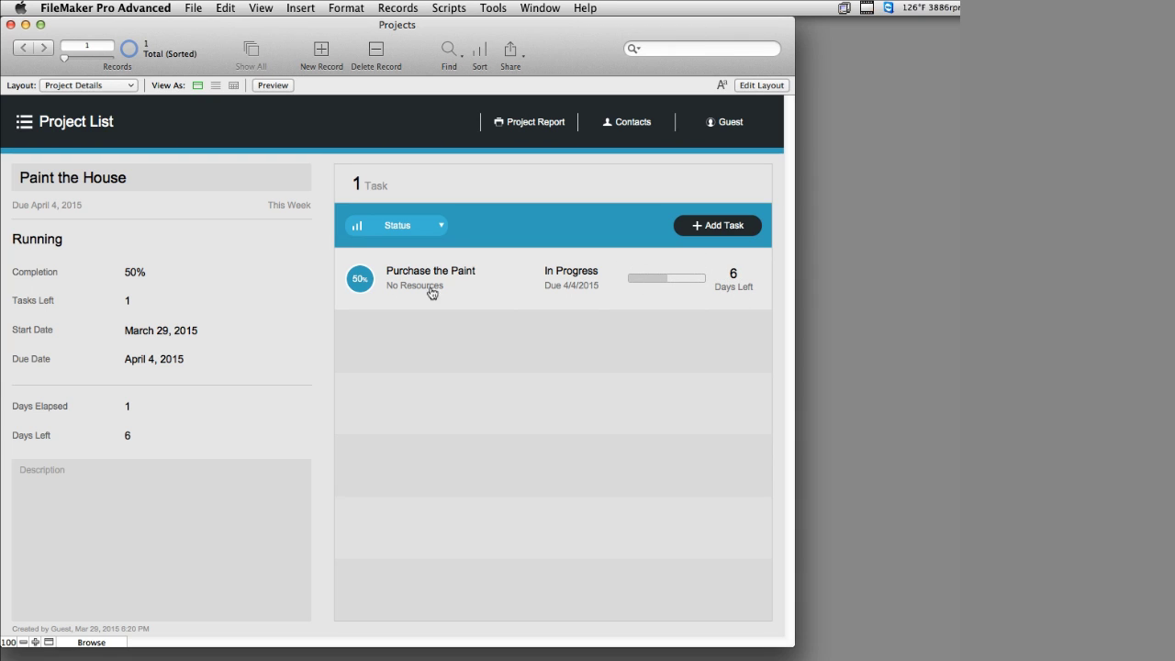
left_click(478, 279)
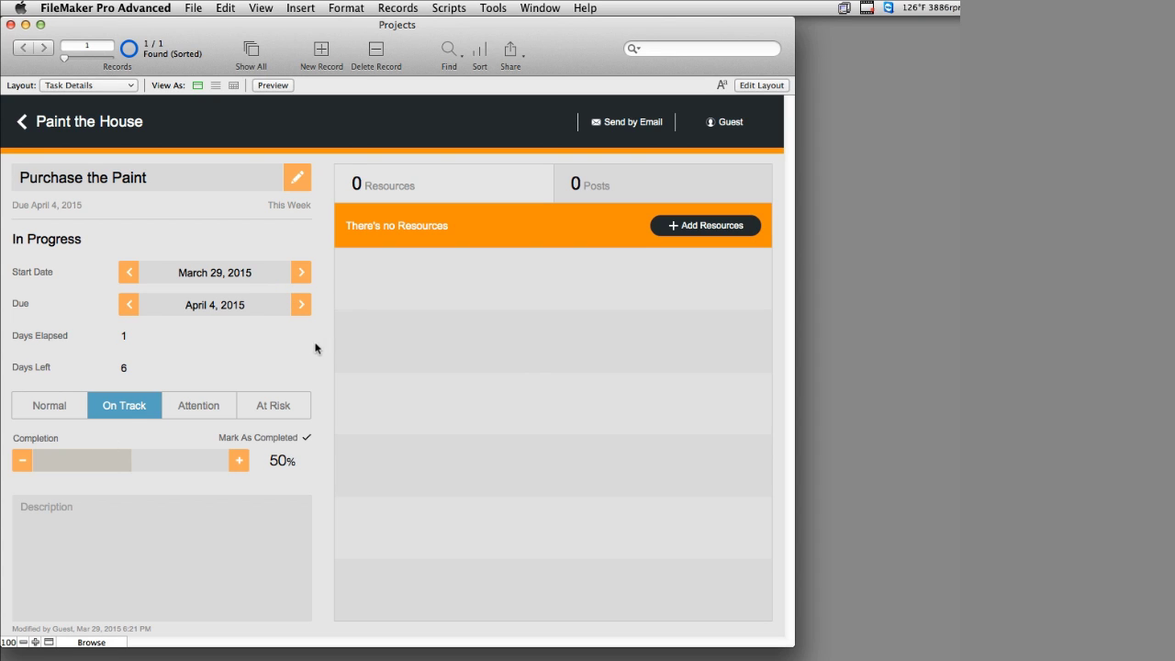
Step: Create a new contact for the task's resources, entering first and last names and a photo
left_click(705, 228)
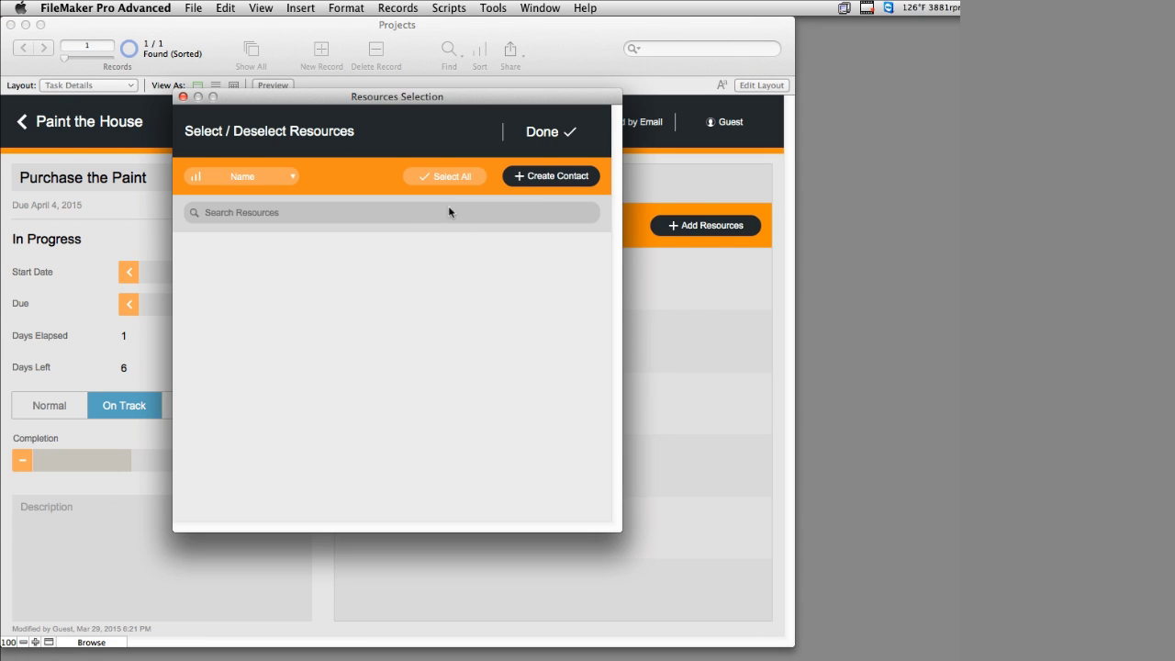
left_click(555, 176)
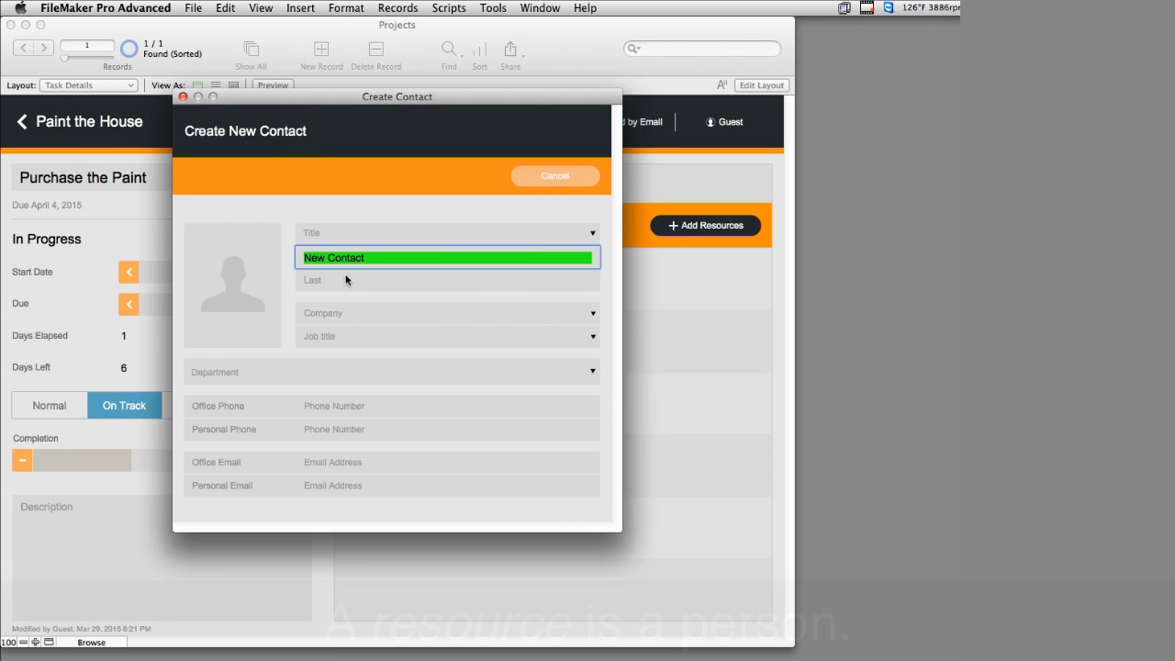
type("Mark")
left_click(345, 279)
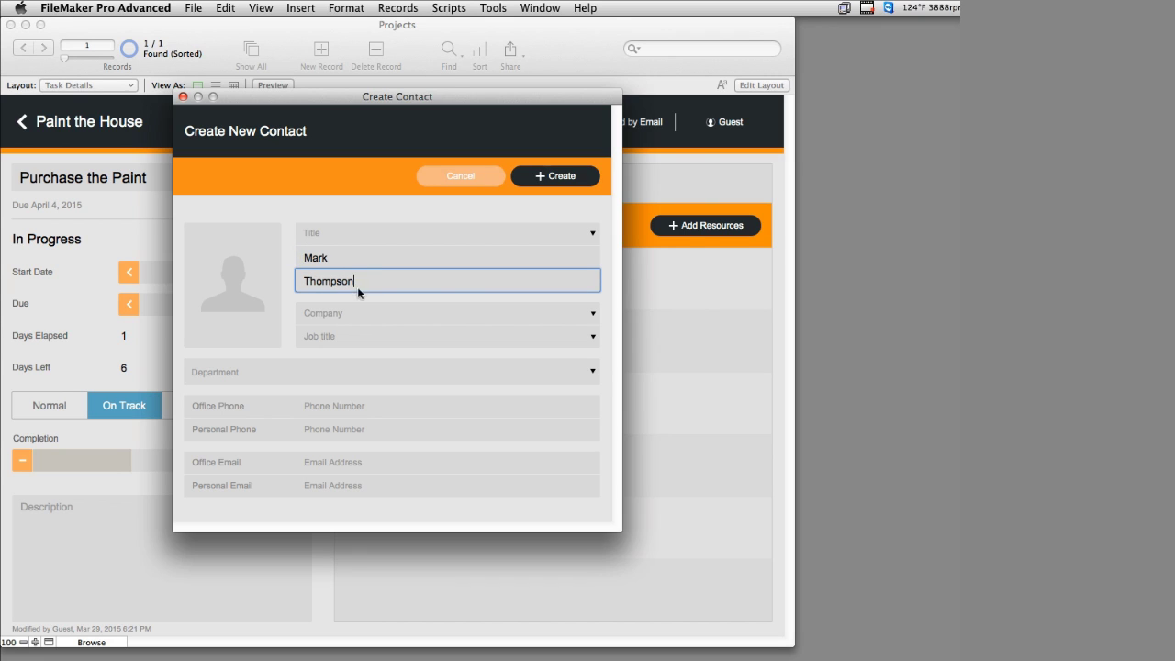
left_click(288, 310)
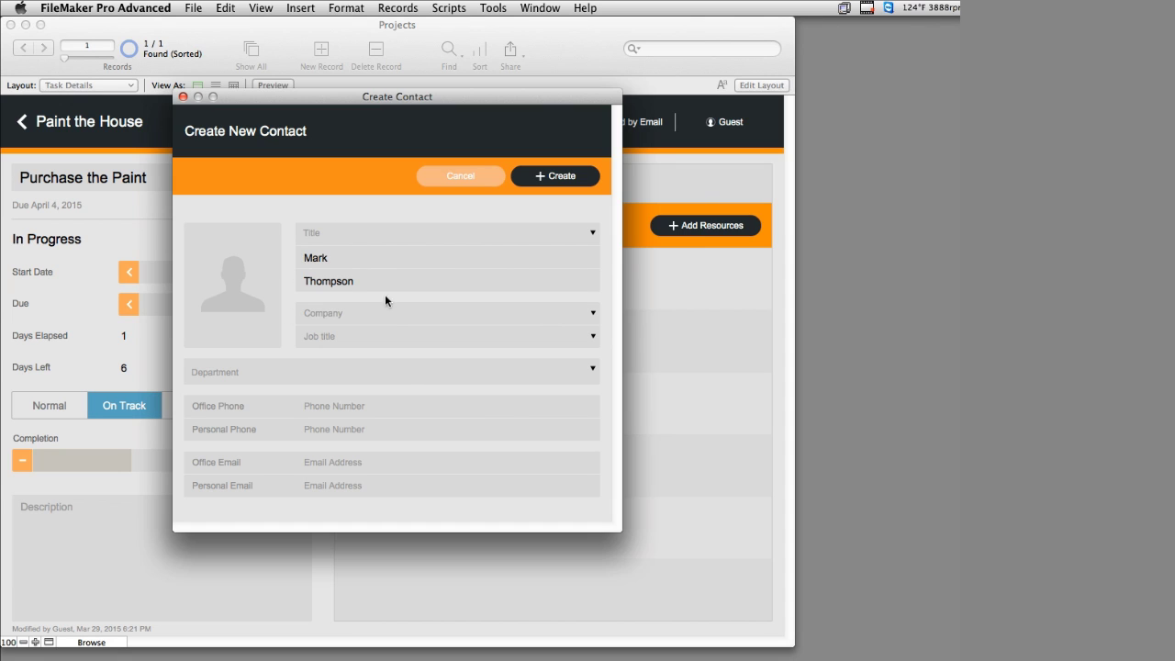
key("super+Tab")
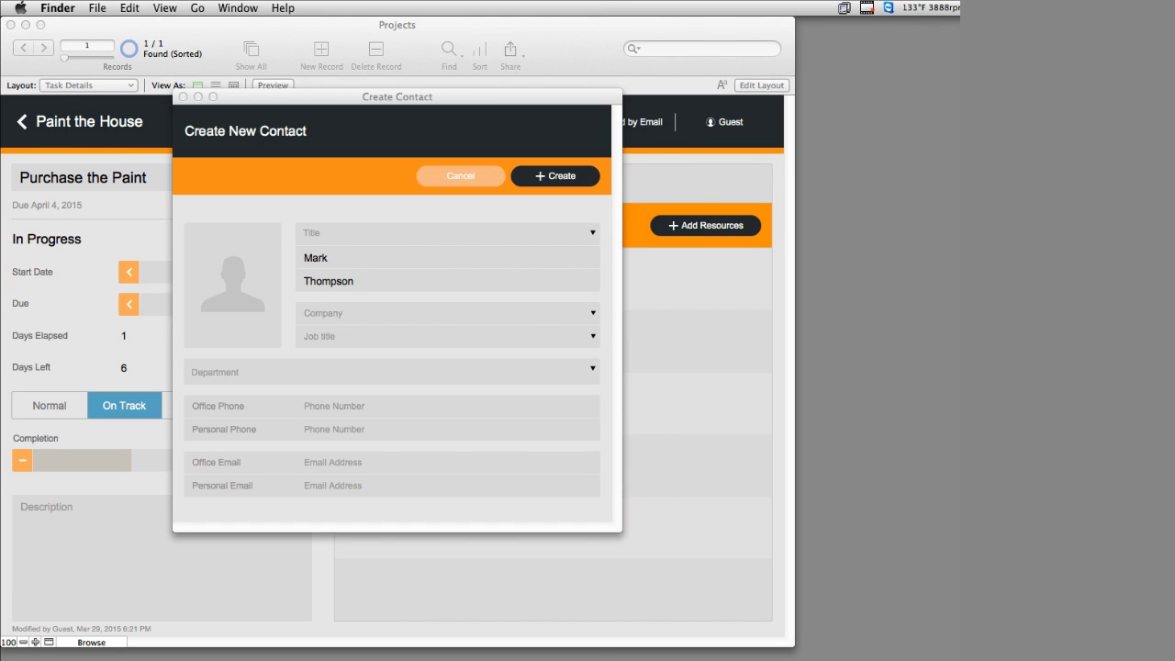
left_click_drag(935, 514, 232, 294)
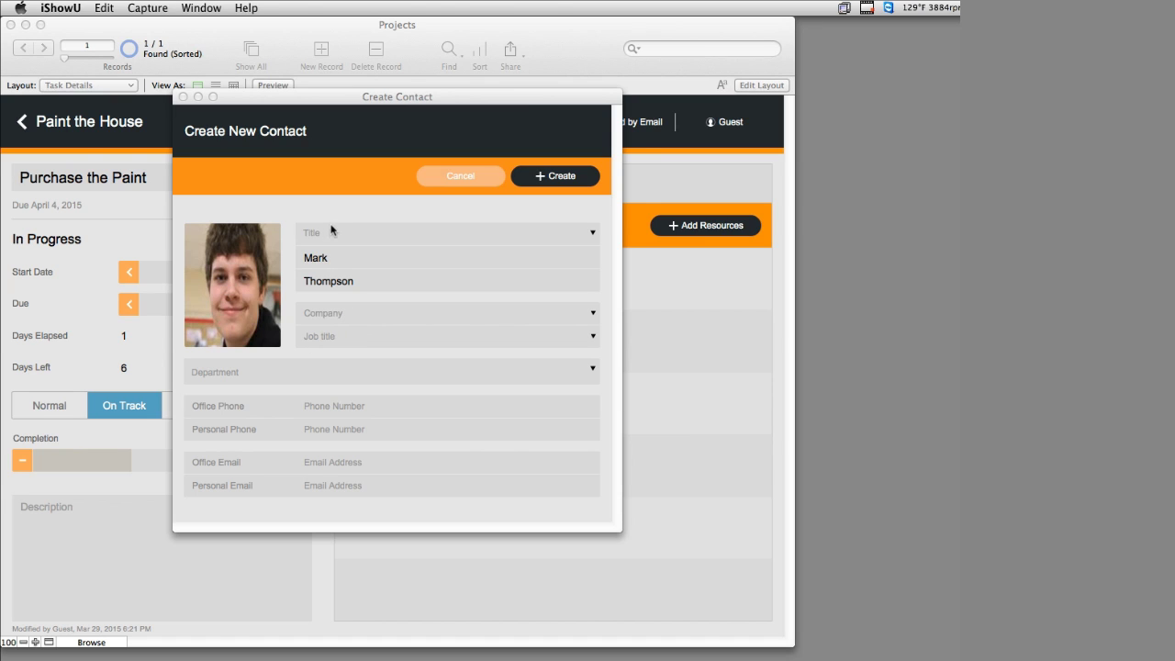
left_click(308, 203)
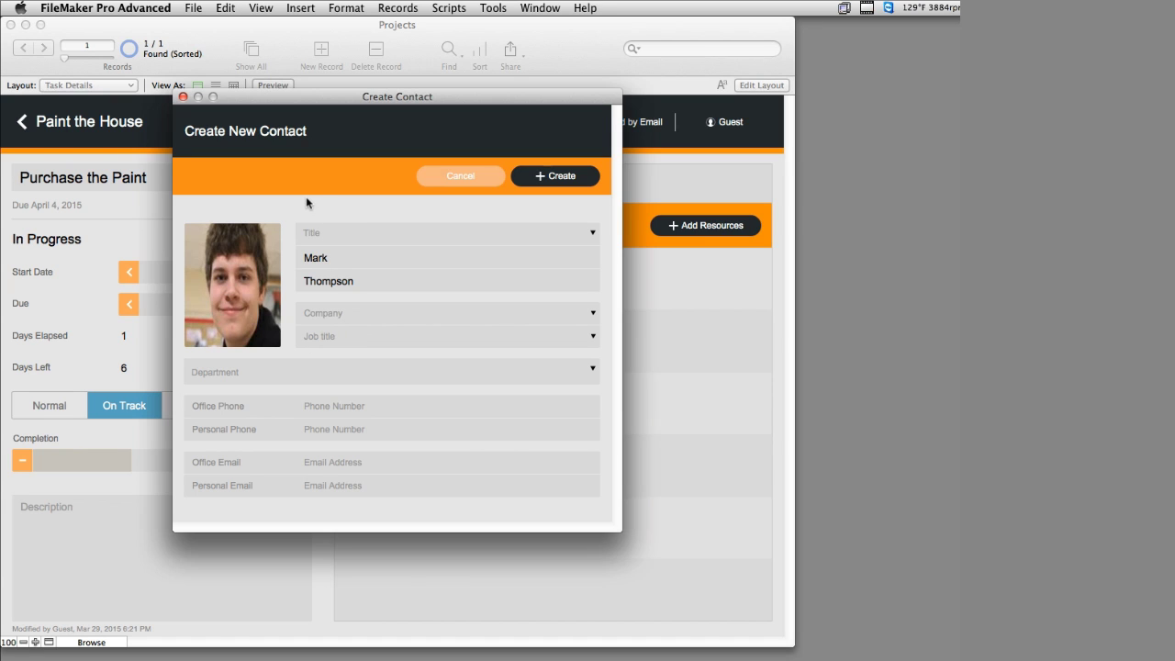
Step: Assign the new contact as the task's resource and return to Paint the House
left_click(562, 177)
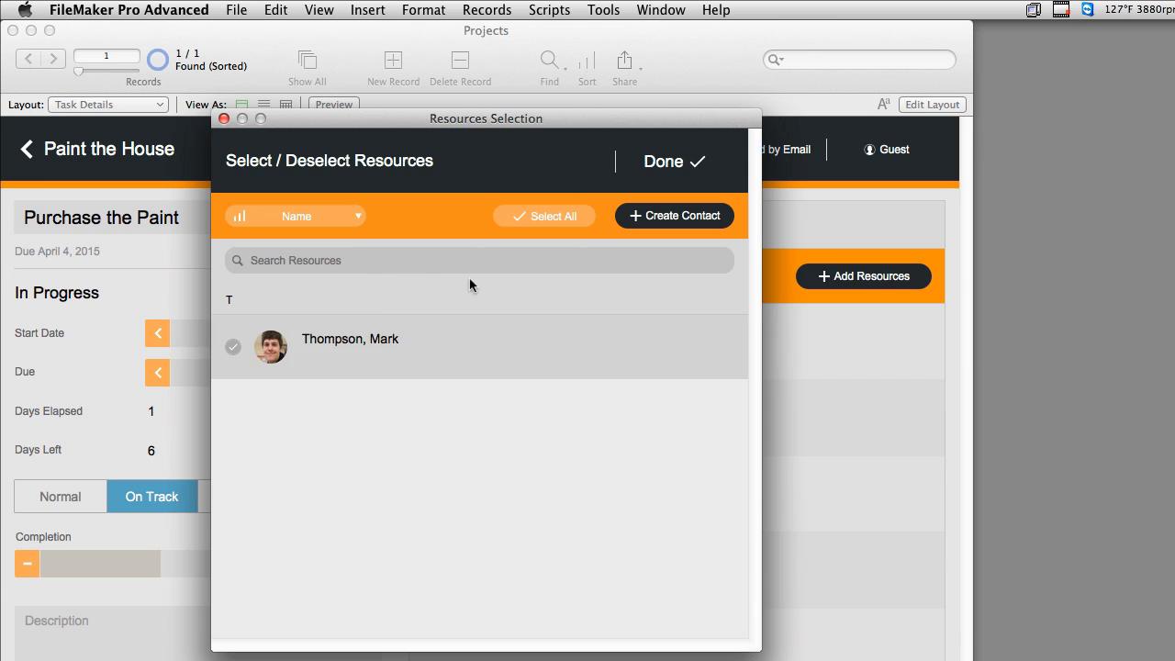
left_click(651, 161)
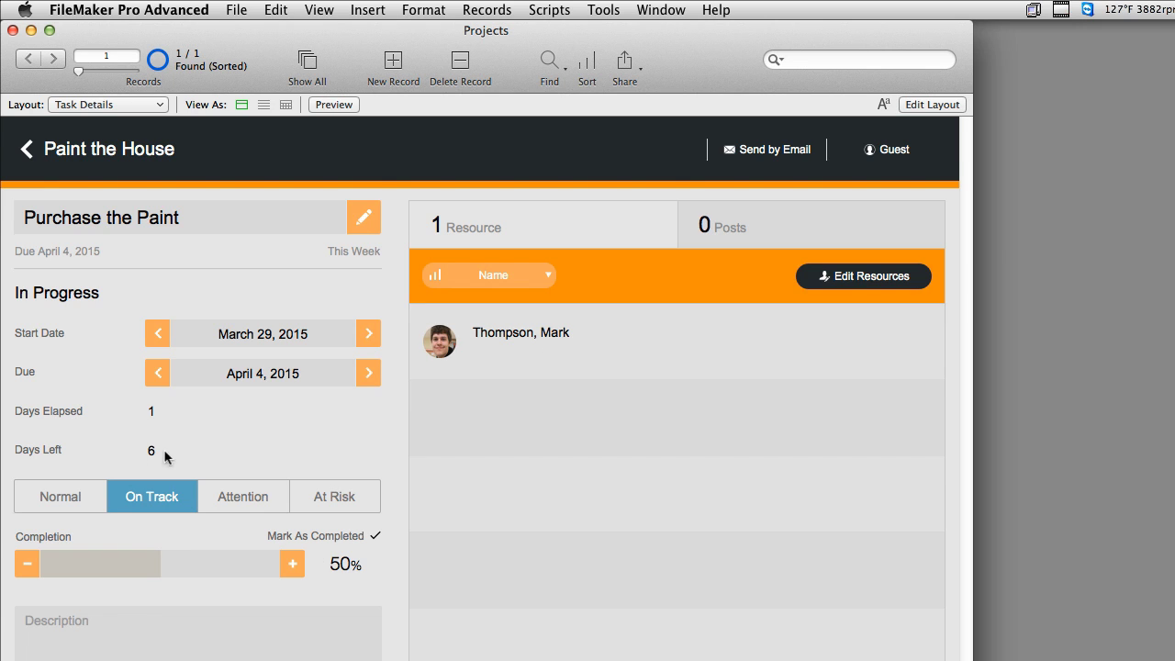
left_click(151, 156)
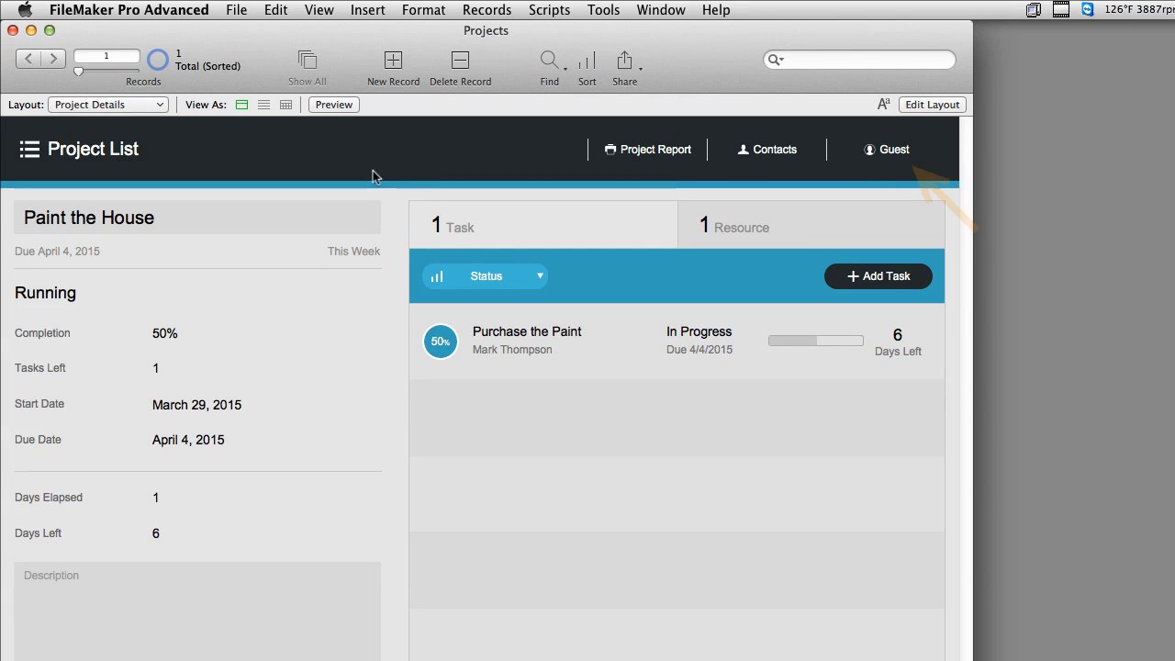
Step: From the Login list, create another contact with first name, last name and a photo
left_click(889, 152)
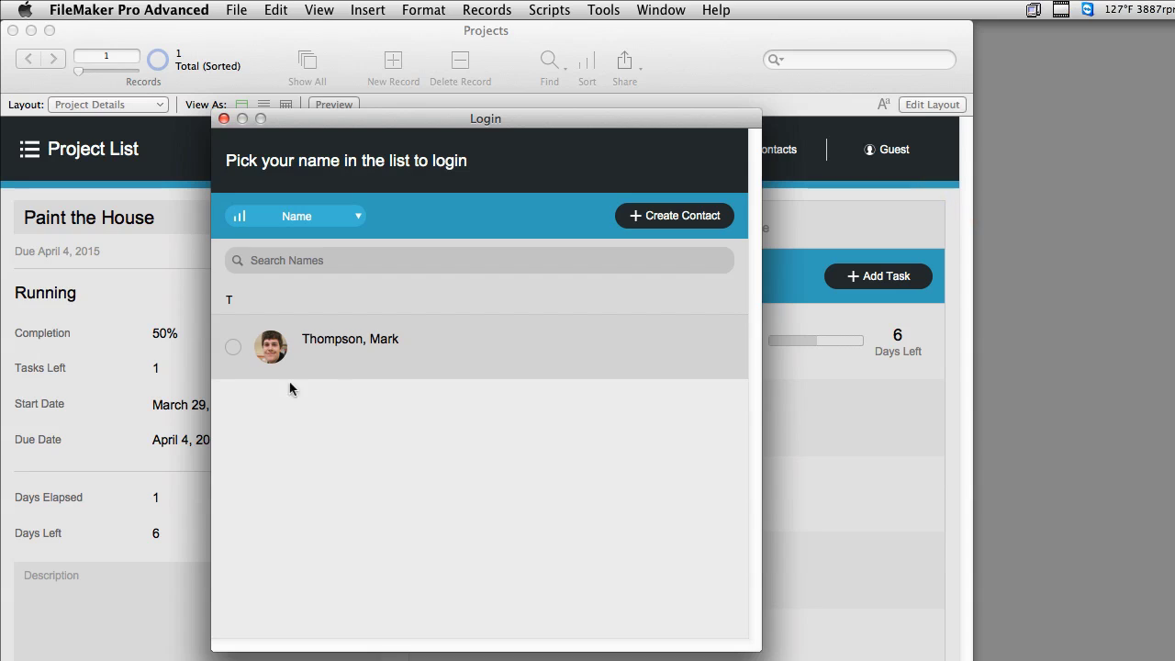
left_click(681, 216)
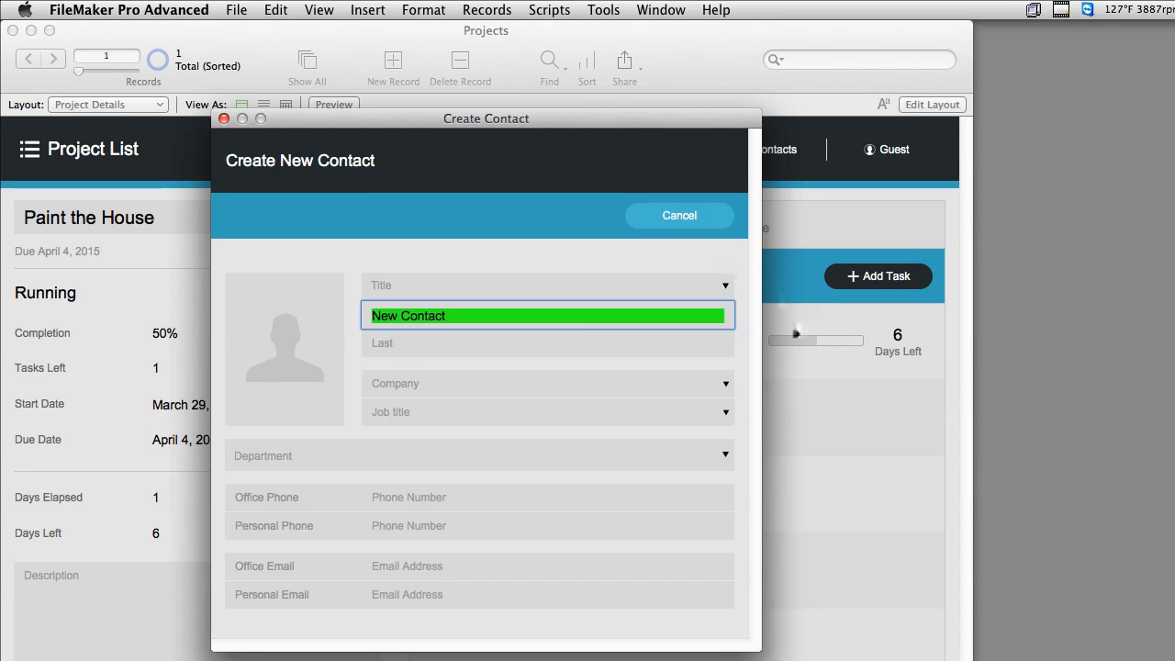
type("Sally")
key("Tab")
type("Brow")
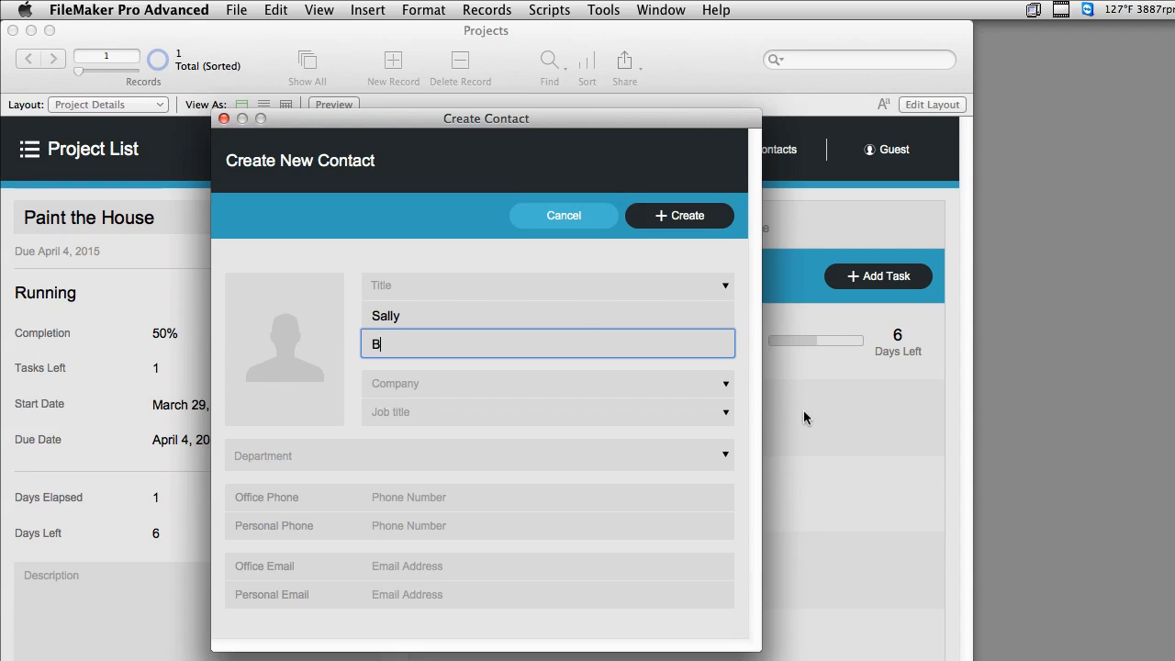
left_click(557, 251)
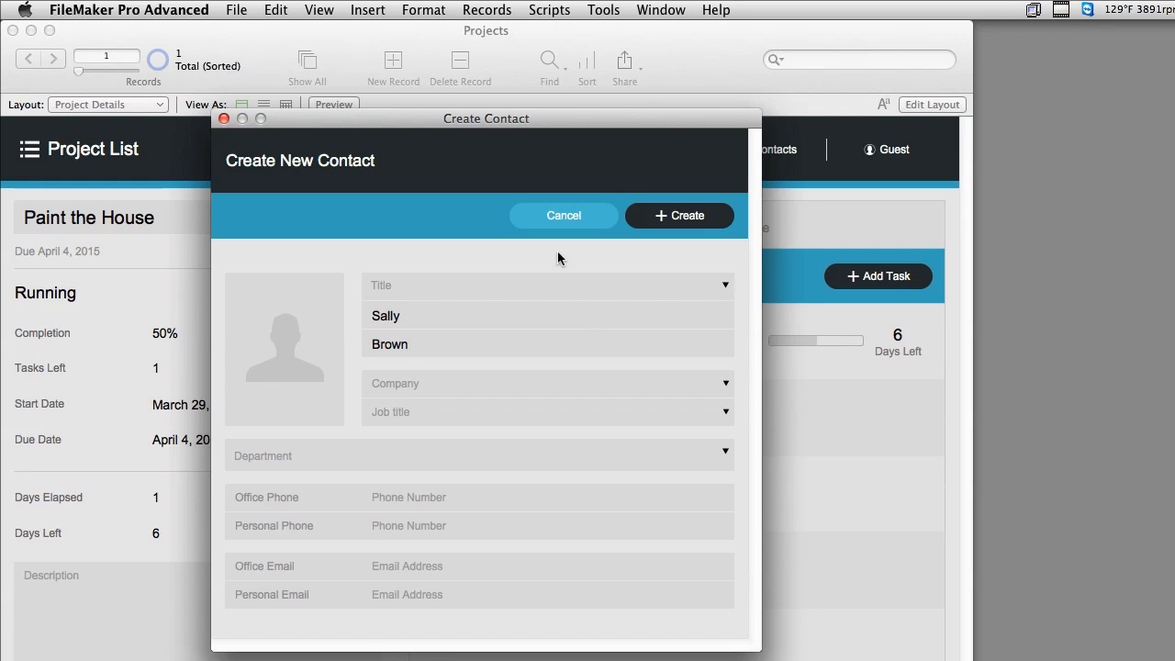
left_click_drag(1156, 601, 266, 367)
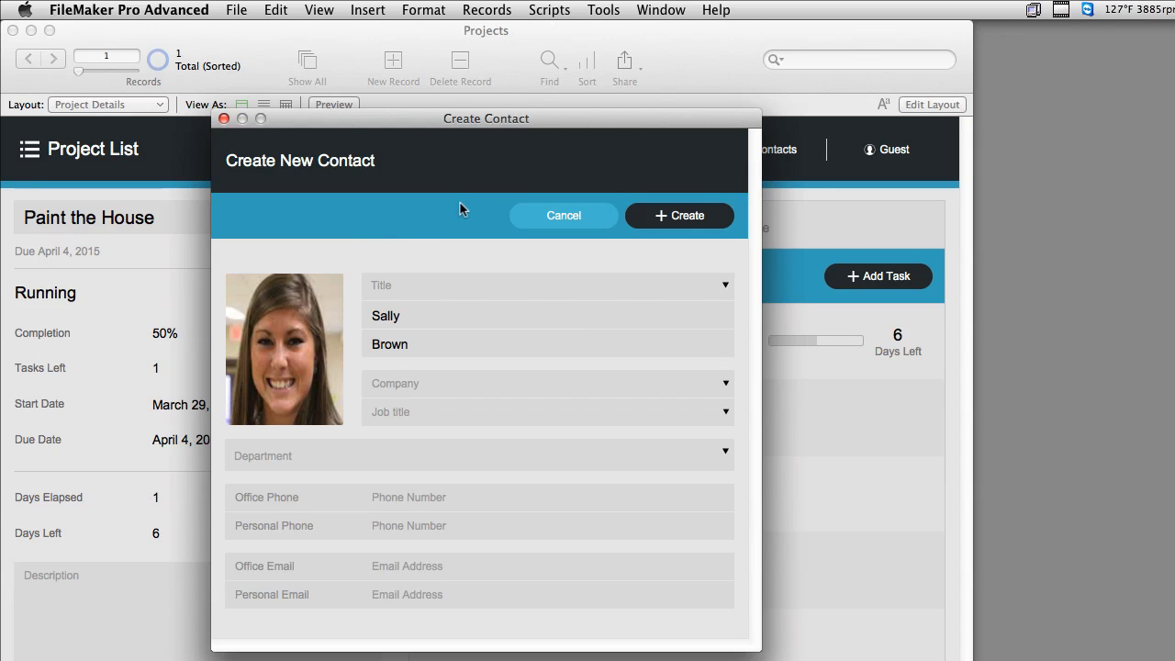
left_click(681, 221)
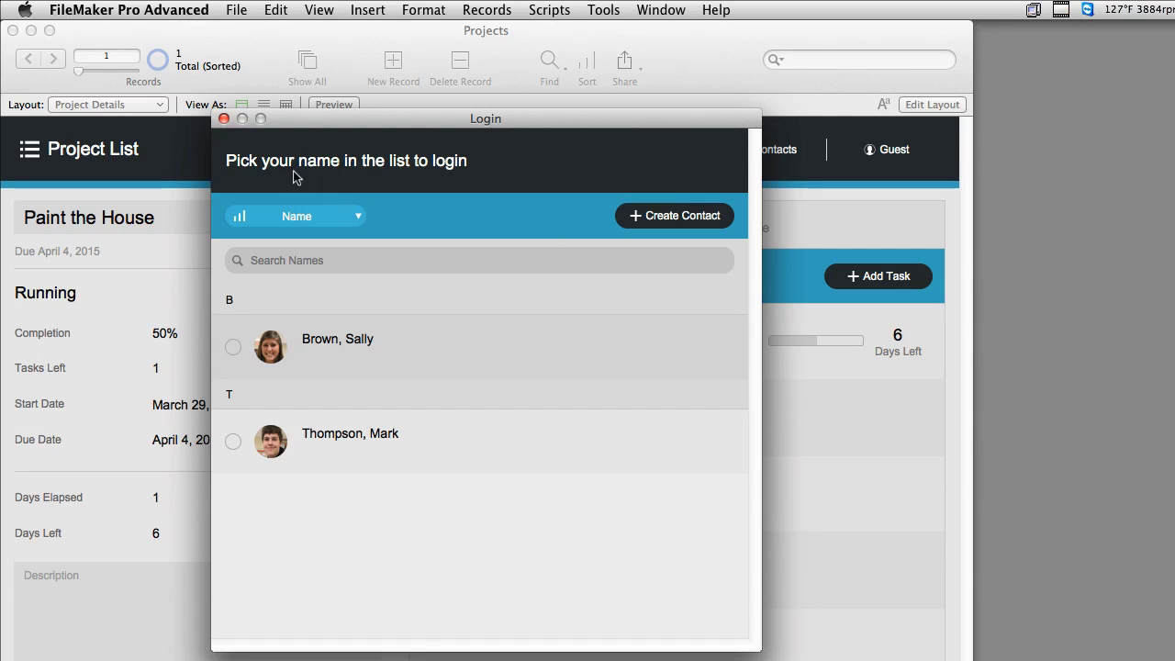
Step: Log in as the new contact, switch to the other contact, then switch back
left_click(345, 344)
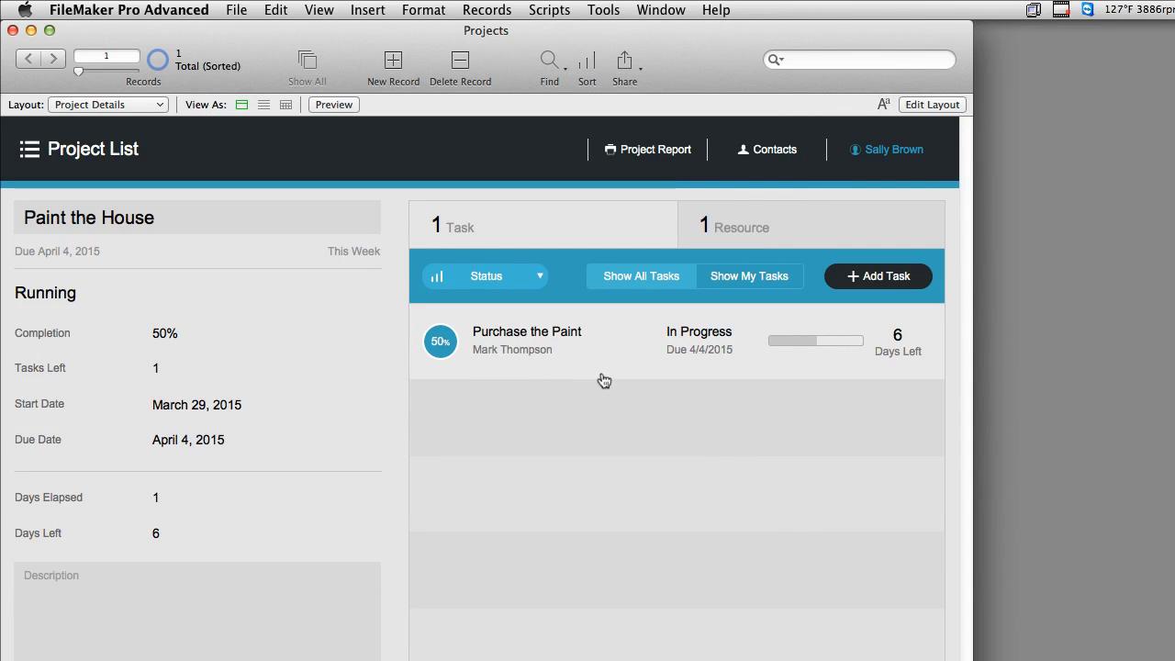
left_click(901, 151)
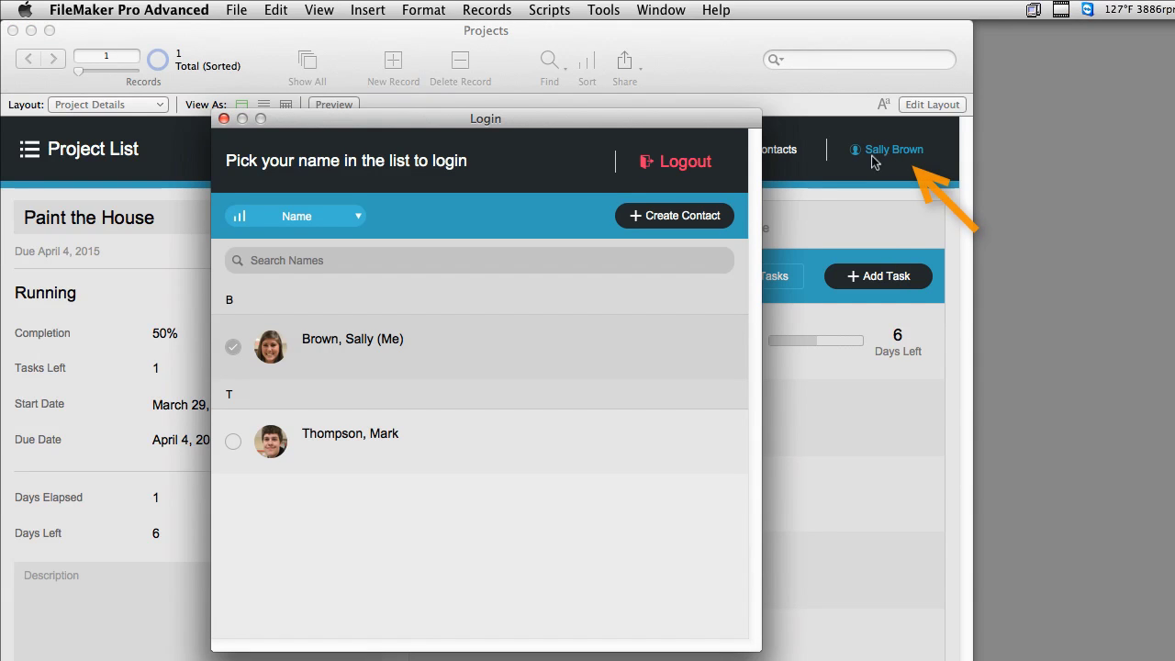
left_click(355, 438)
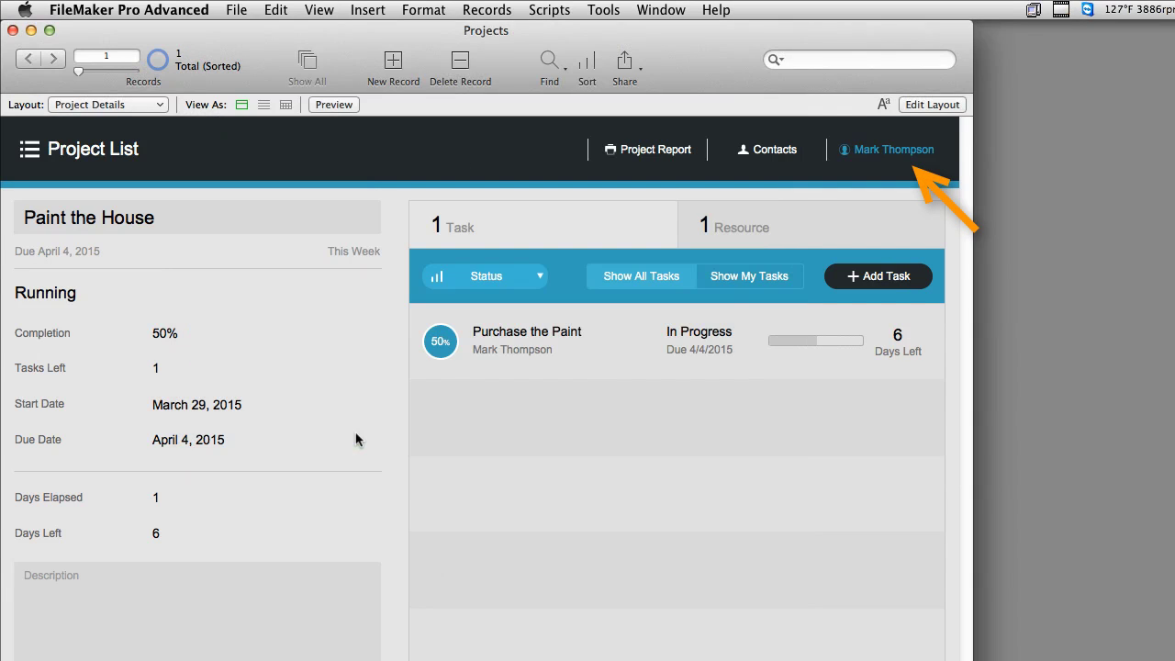
left_click(905, 151)
left_click(376, 353)
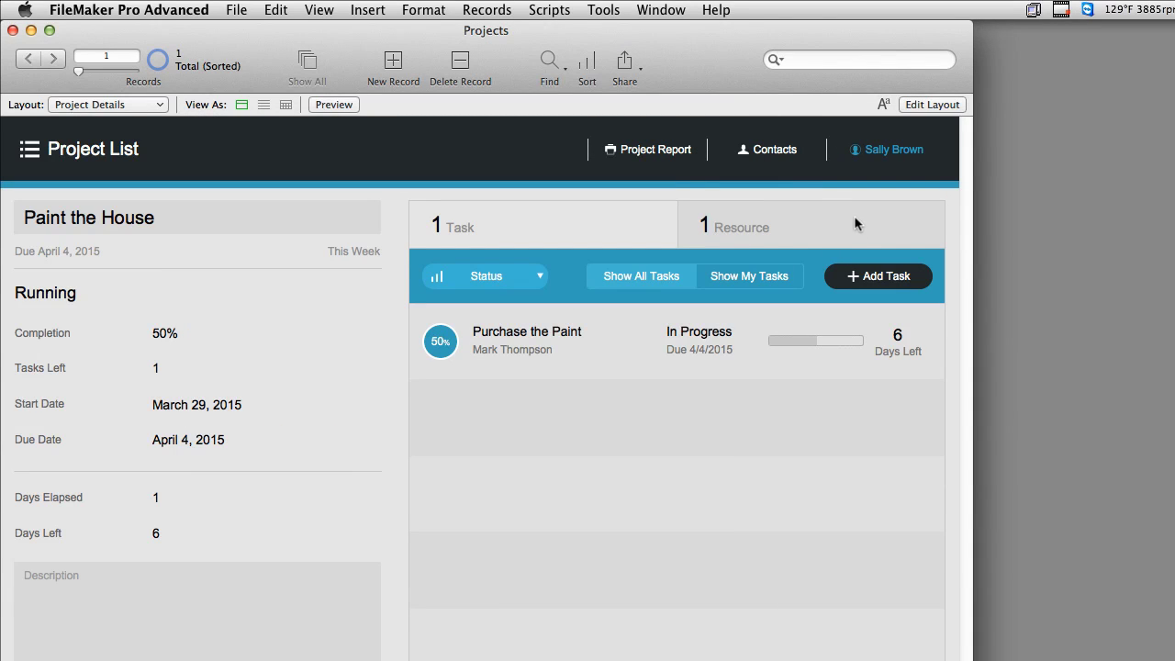
Step: On the Purchase the Paint task's Posts, post 'Paint is to Expensive at Home Depot'
left_click(617, 365)
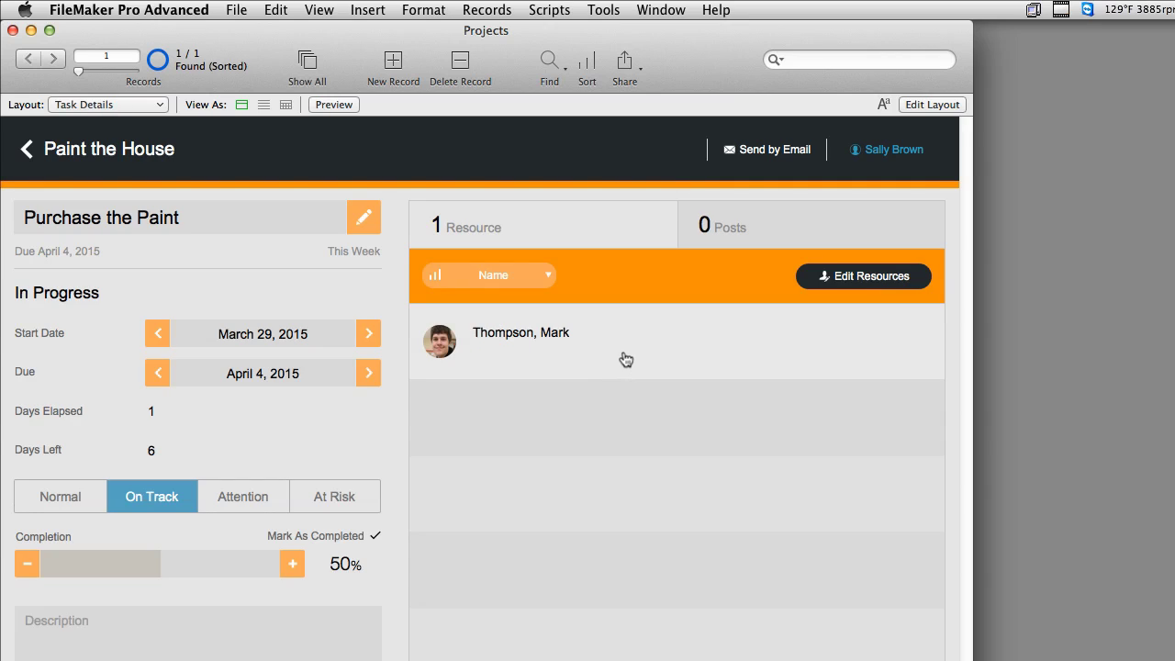
left_click(724, 228)
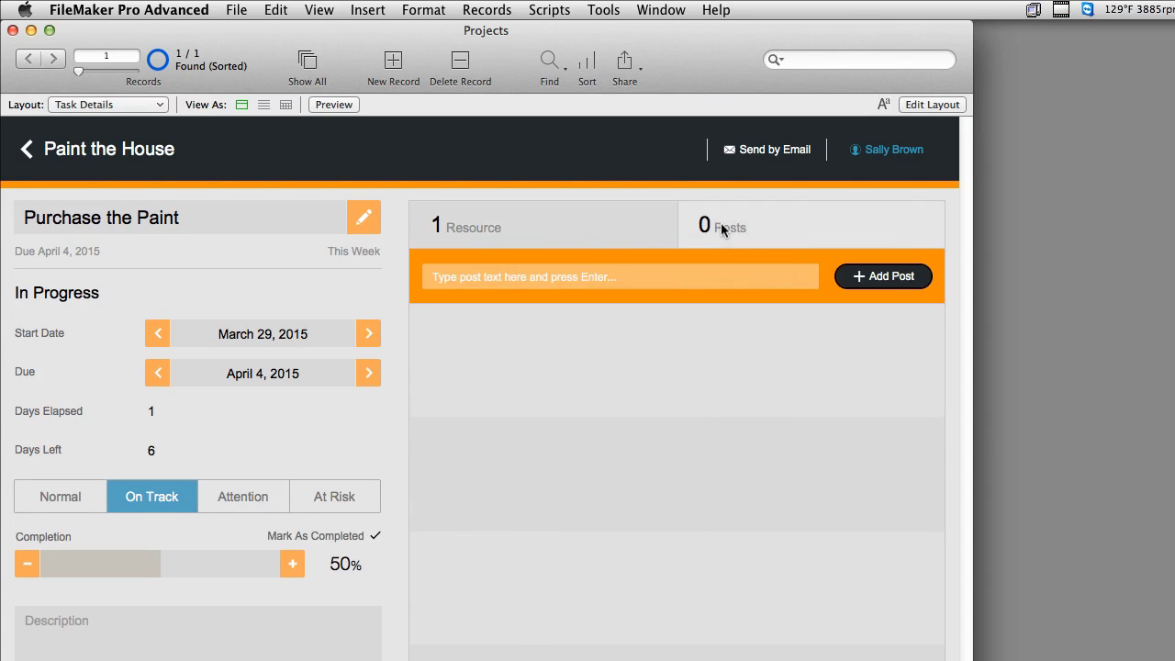
left_click(621, 281)
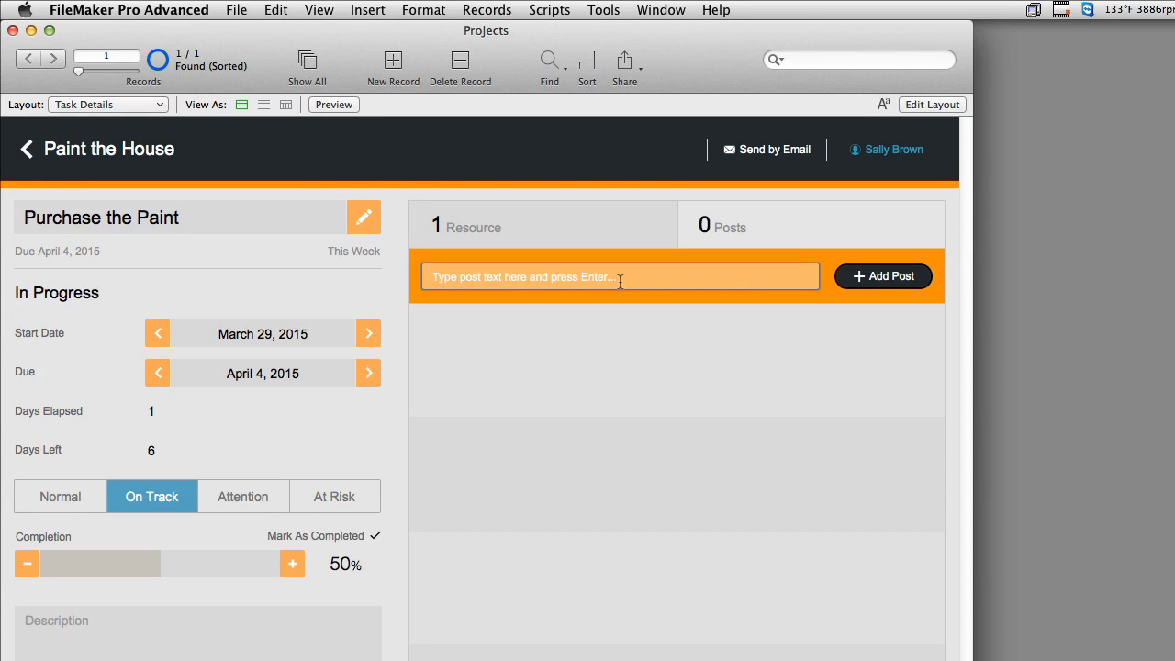
type("Paint is to Expensive at Home Depot")
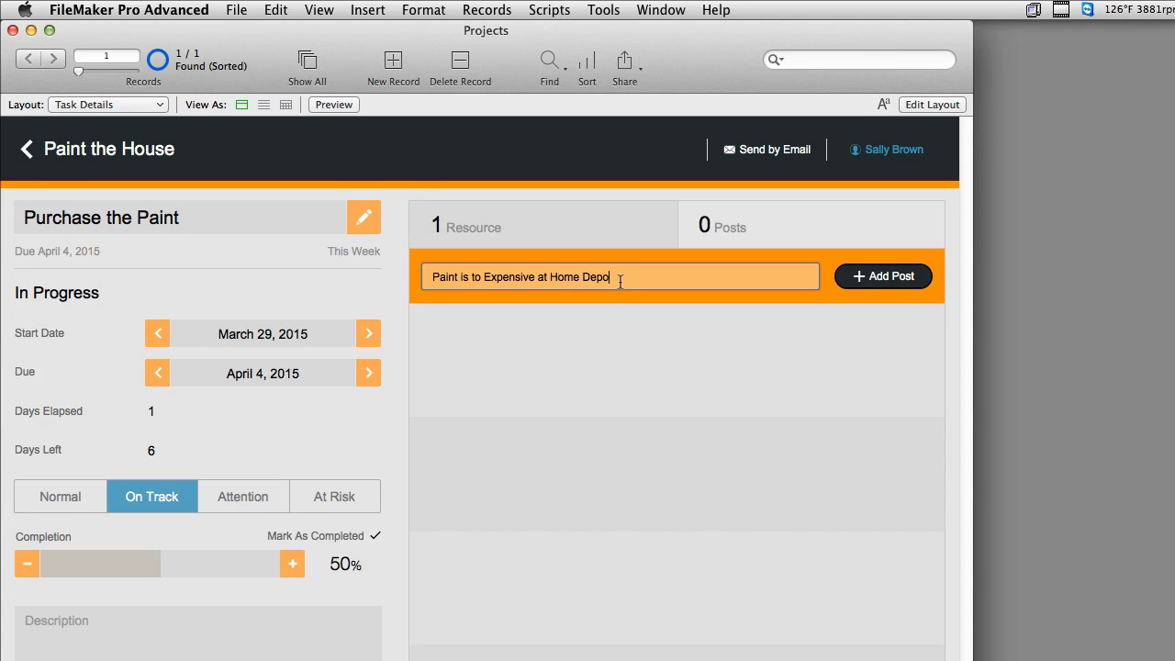
left_click(910, 286)
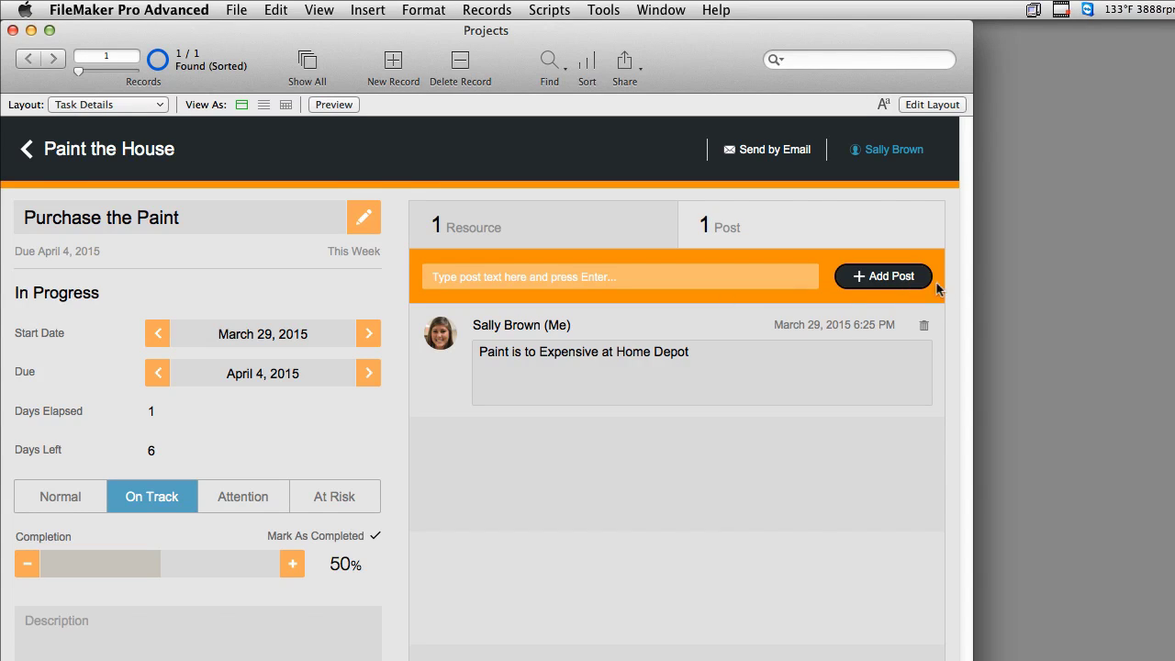
Step: Log in as the other contact and reply 'I'll check out at Lowe's' on the task
left_click(895, 150)
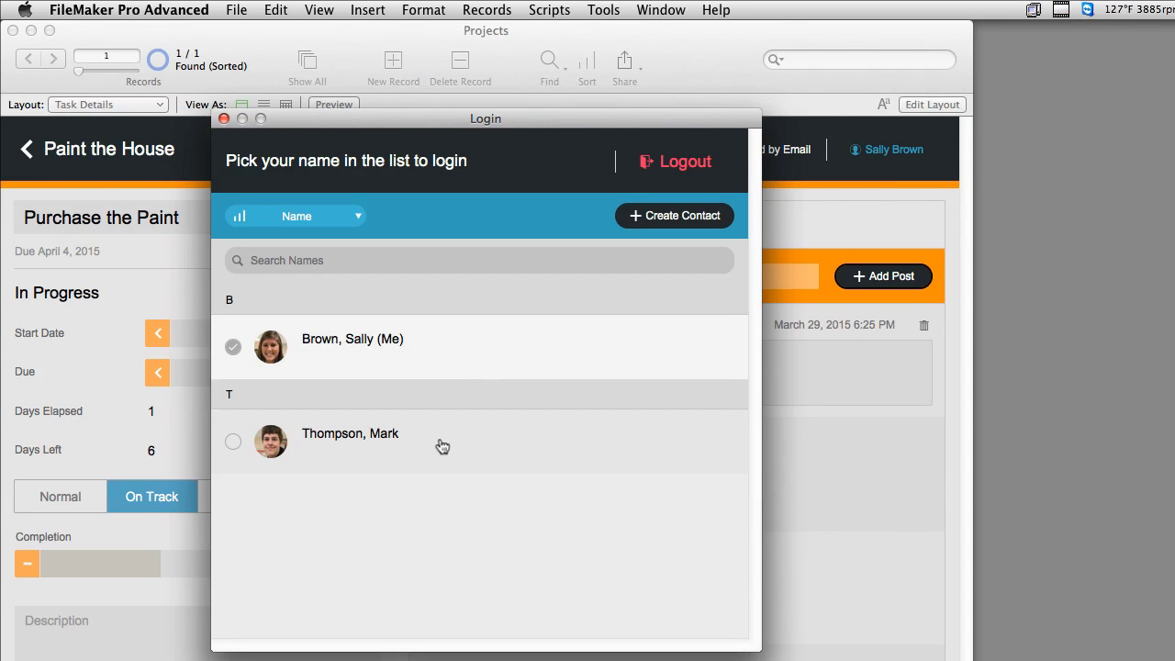
left_click(438, 445)
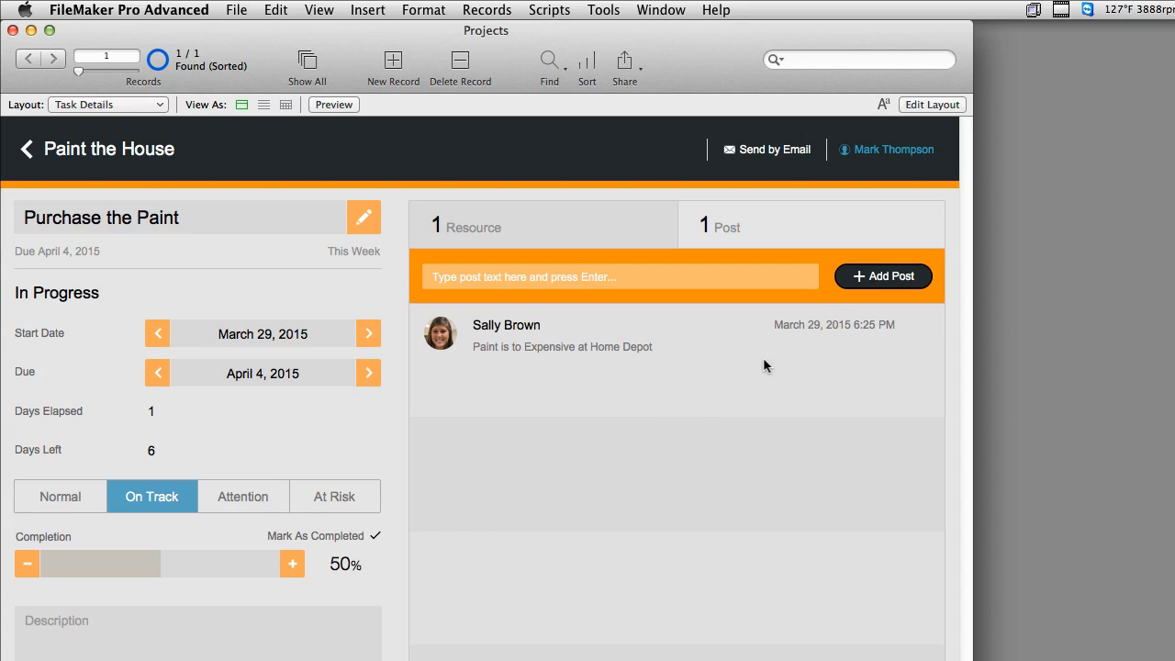
left_click(484, 281)
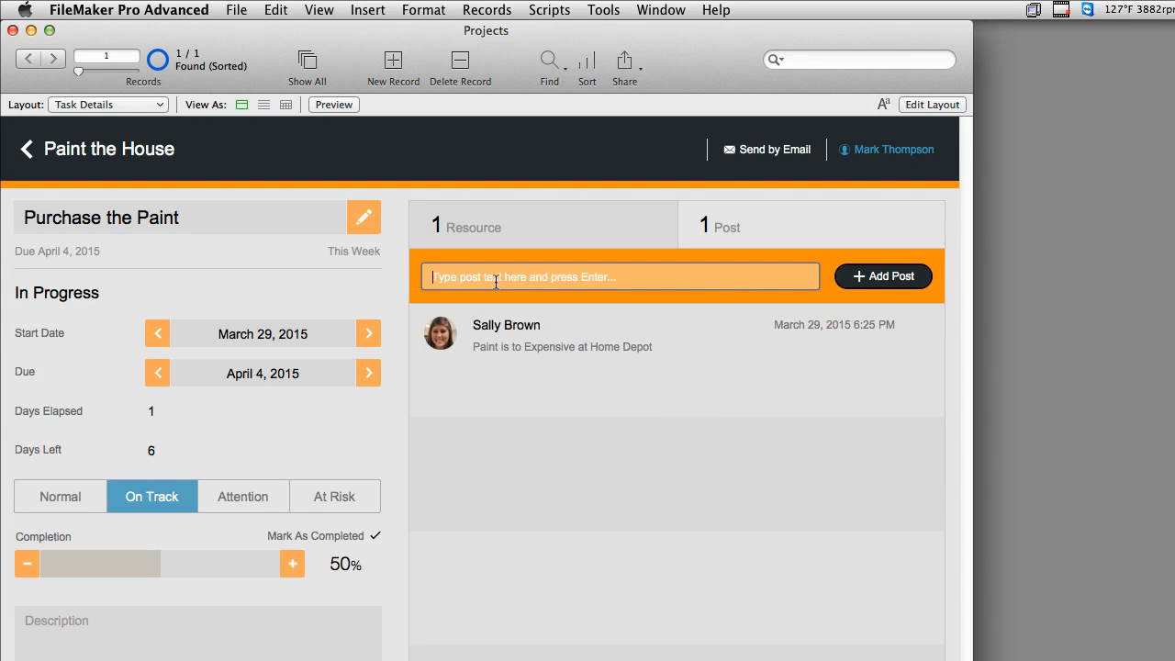
type("I'll check out at Lowe's")
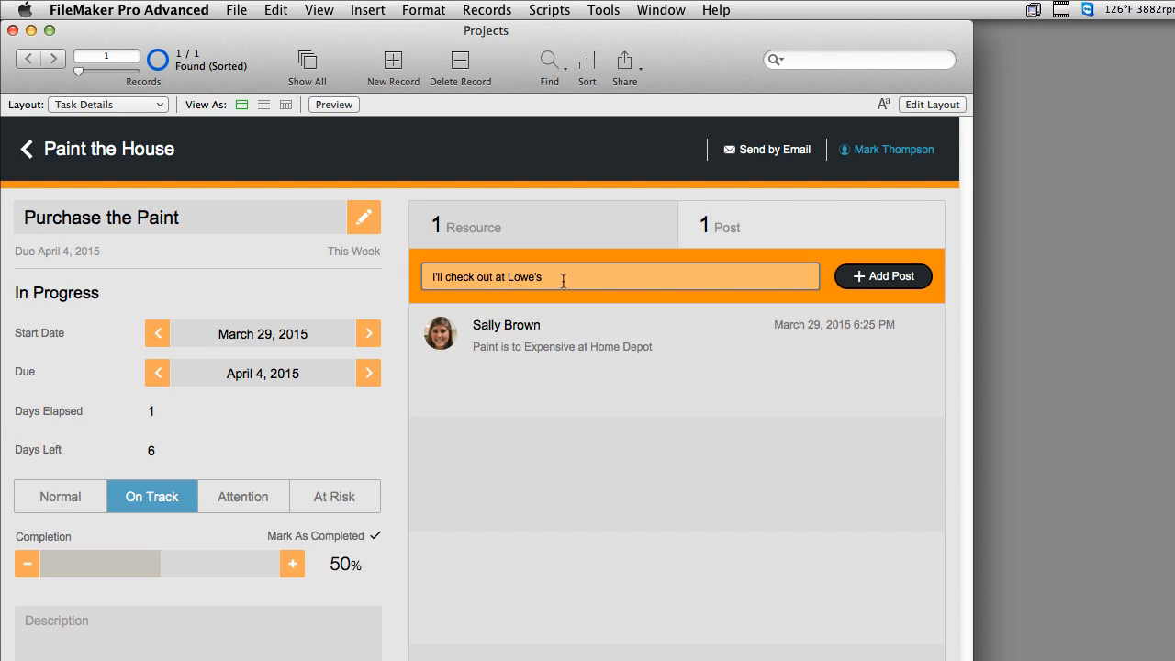
left_click(885, 273)
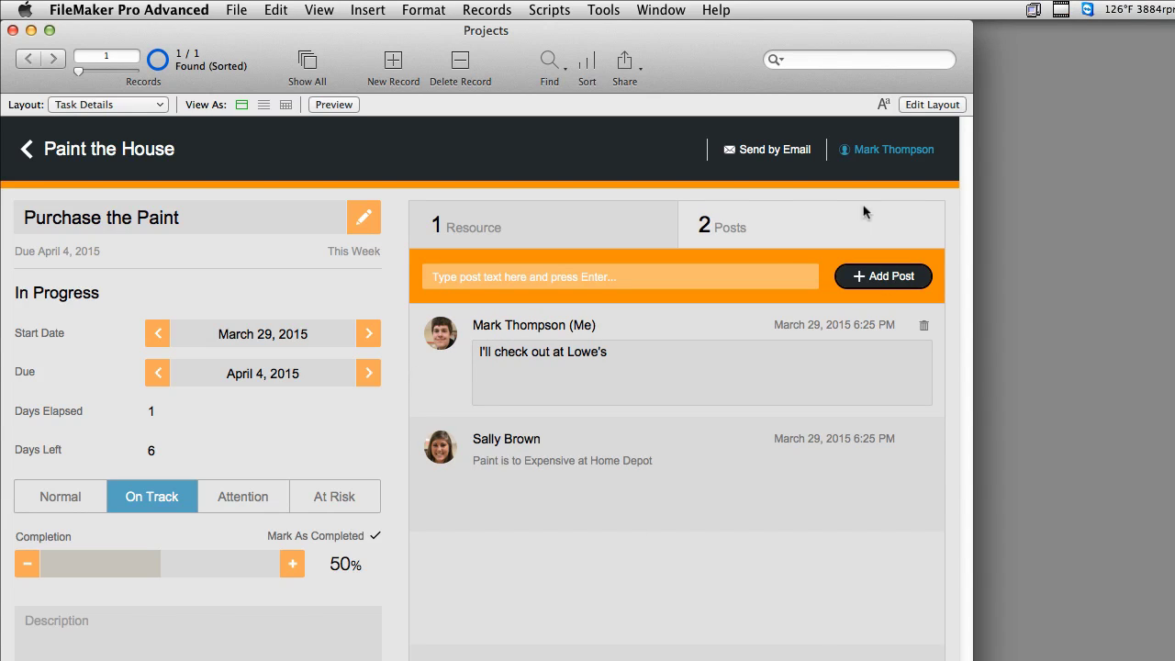
Step: Go back to Paint the House and cycle through its Task, Resource and Posts tabs
left_click(91, 163)
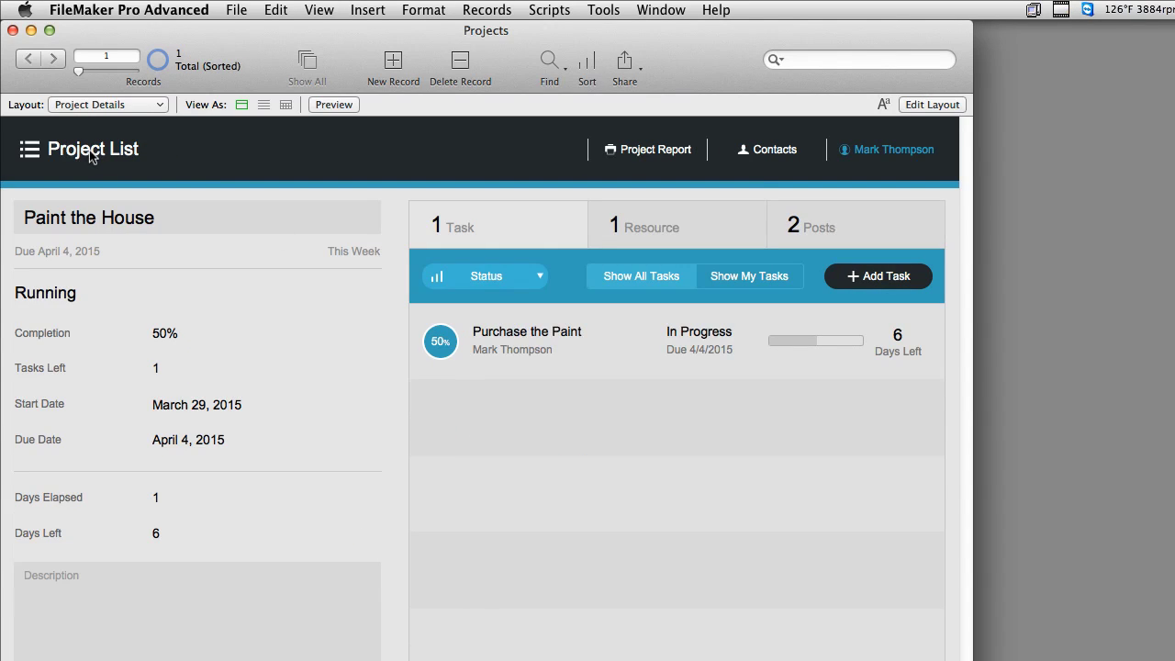
left_click(812, 226)
left_click(647, 227)
left_click(503, 235)
left_click(636, 229)
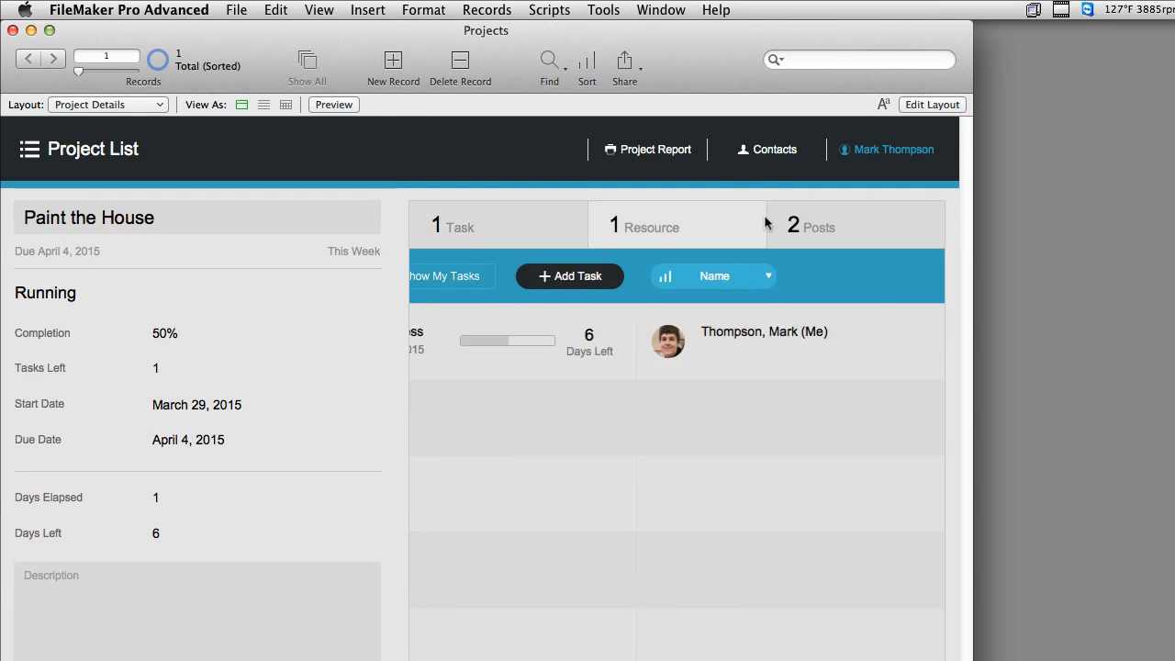
left_click(820, 228)
left_click(650, 229)
left_click(467, 229)
left_click(611, 230)
left_click(826, 237)
left_click(496, 226)
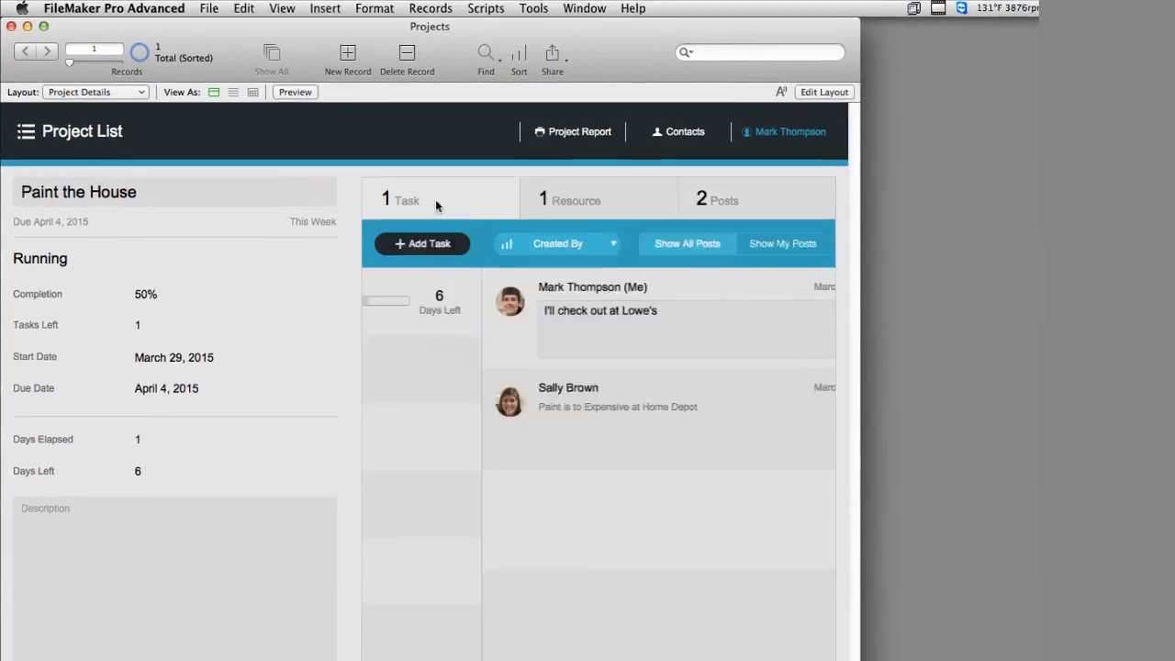
left_click(699, 225)
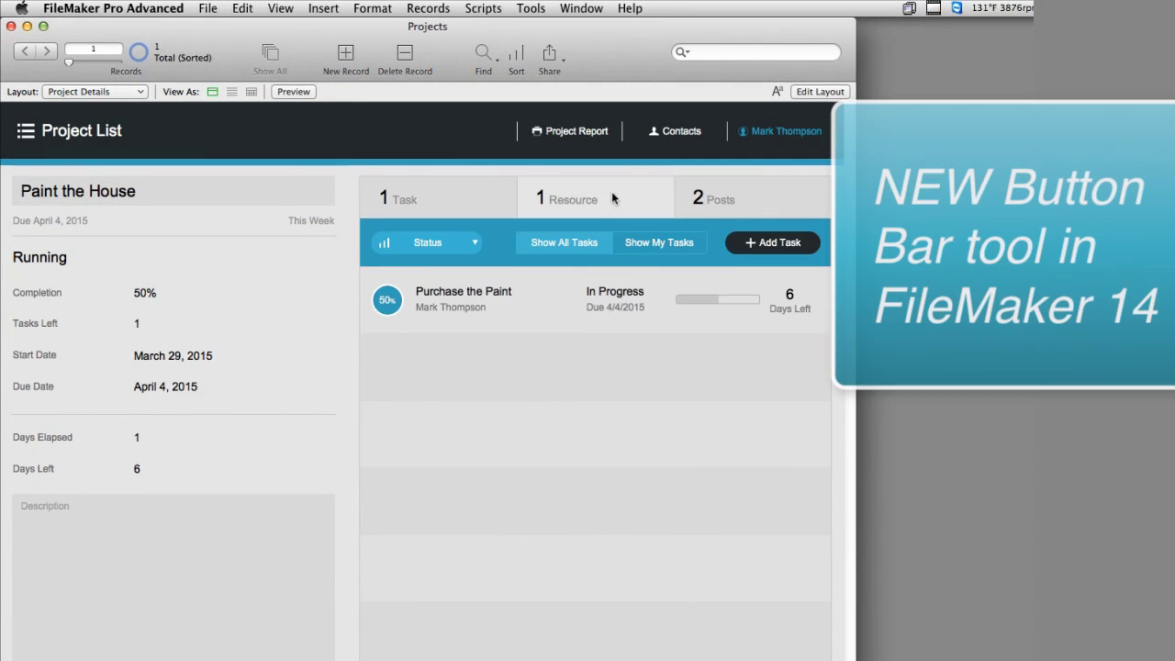
left_click(725, 204)
left_click(611, 200)
left_click(467, 199)
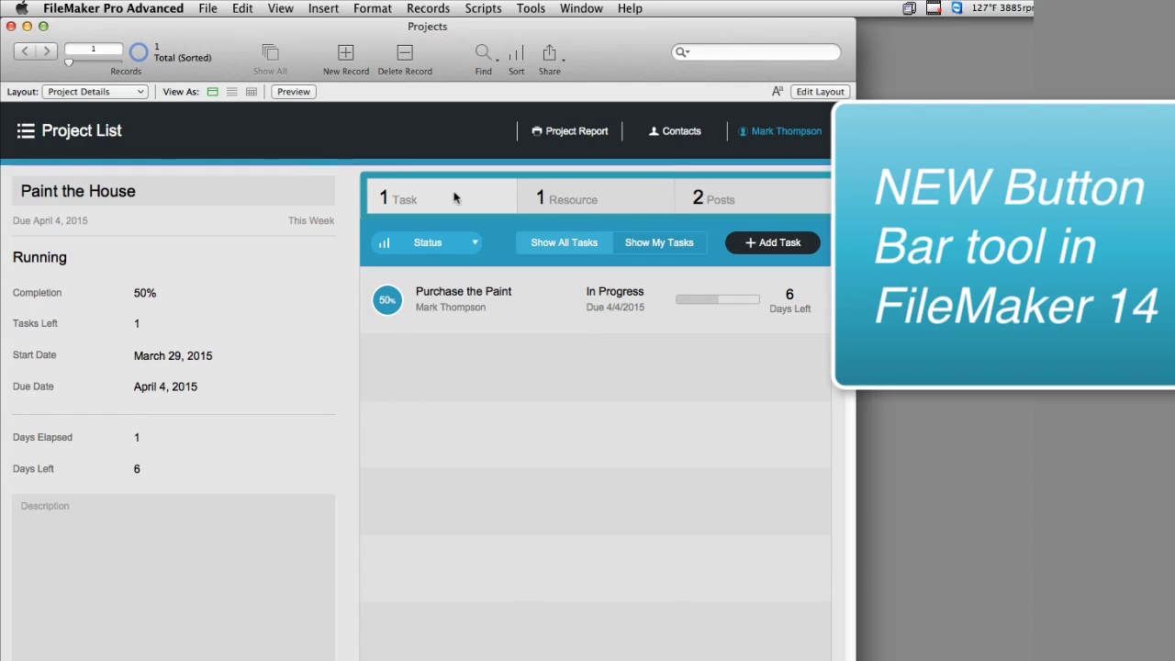
left_click(559, 194)
left_click(705, 197)
left_click(609, 204)
left_click(432, 193)
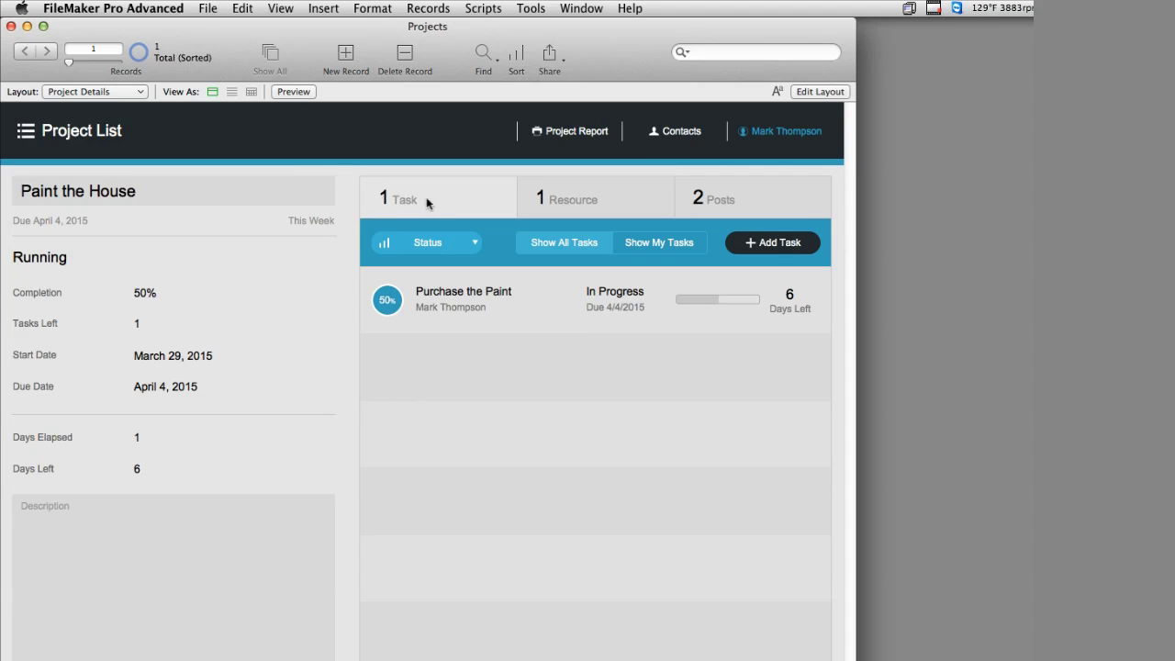
Step: Widen the Projects window and display the project's two posts via the Posts tab
left_click_drag(855, 367, 986, 368)
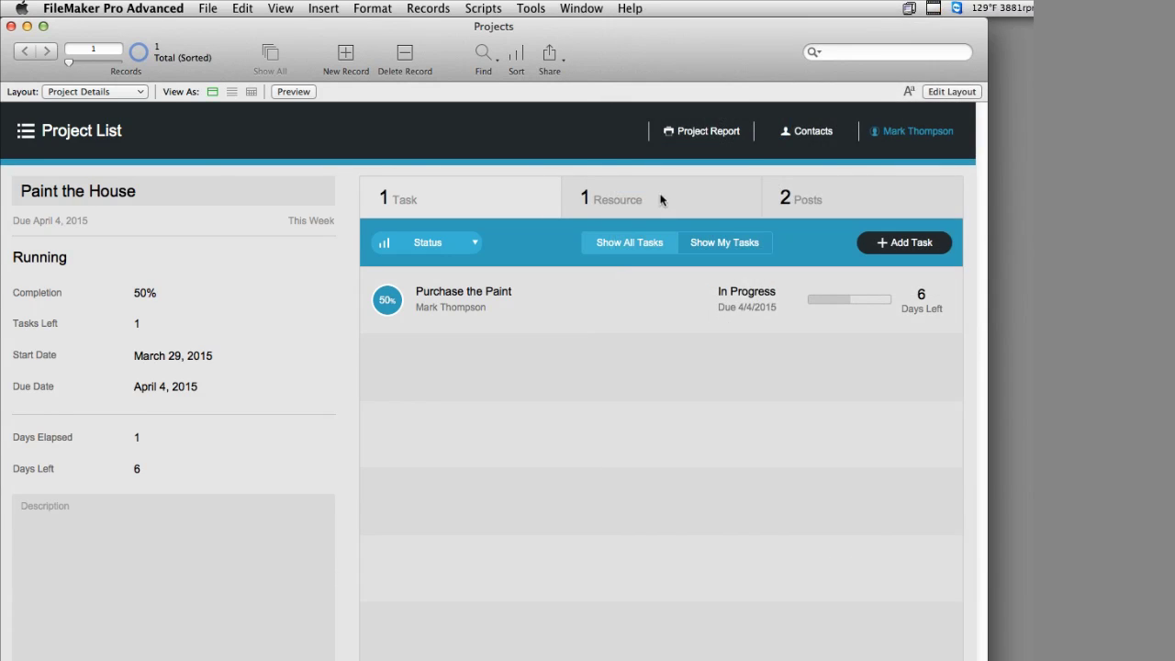
left_click(670, 195)
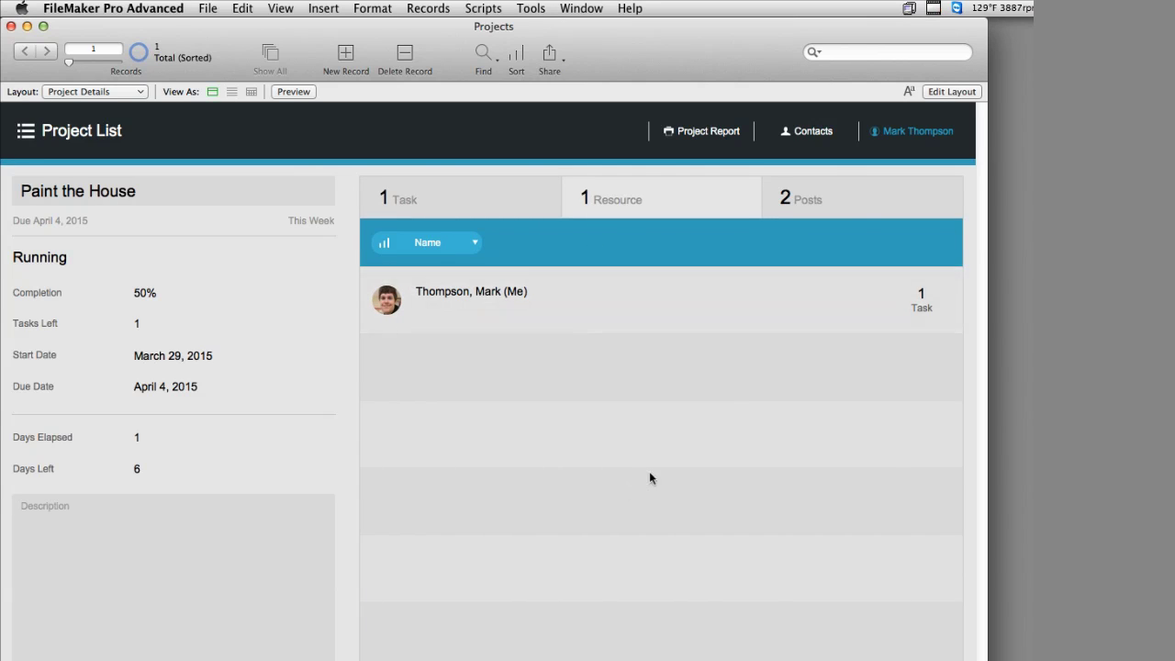
left_click(872, 199)
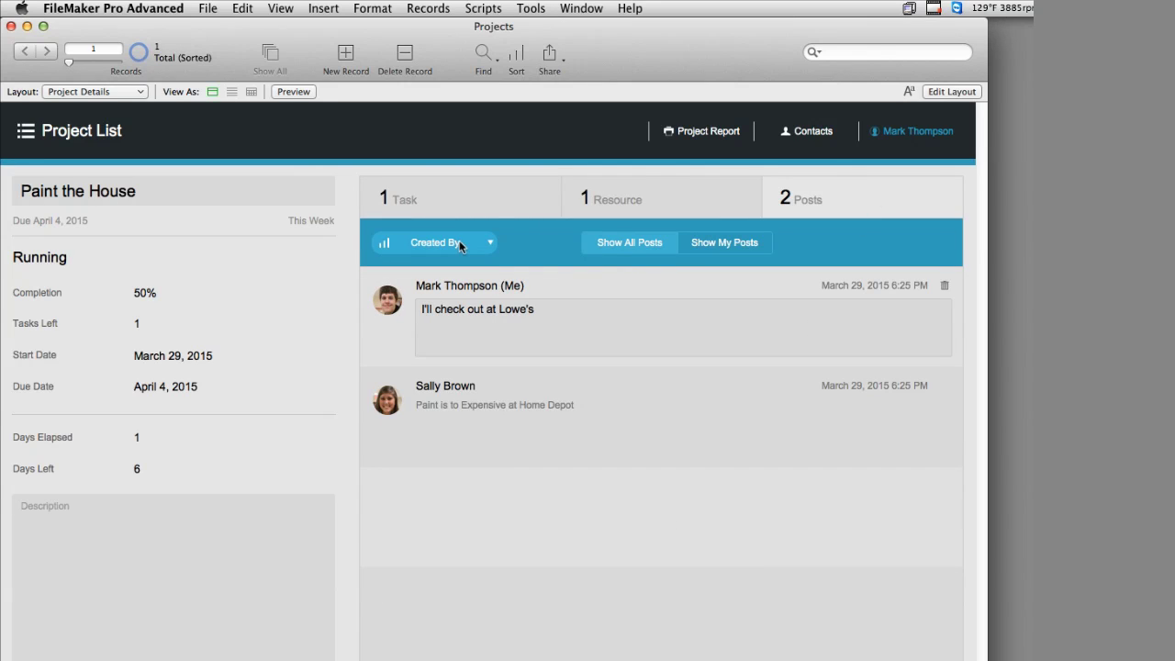